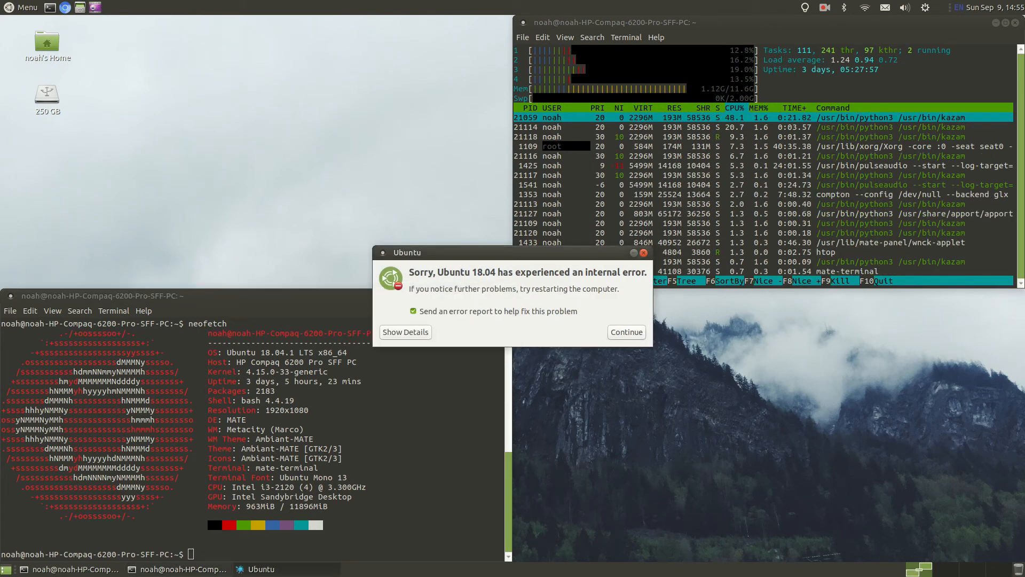
# - Dismiss the internal error report and open the Ubuntu MATE Welcome application through an application search
pyautogui.press('Return')
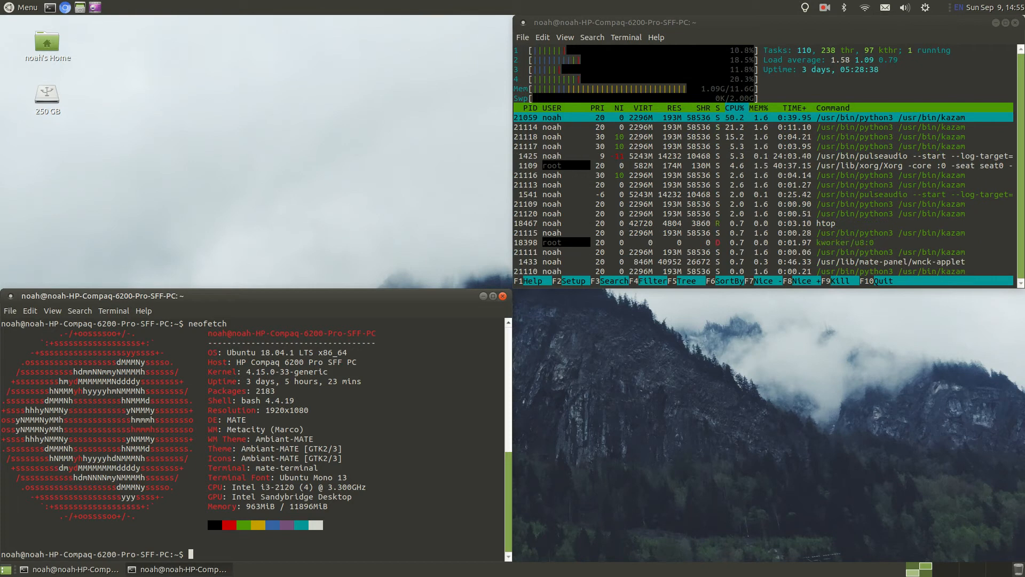
pyautogui.press('super')
pyautogui.write('we')
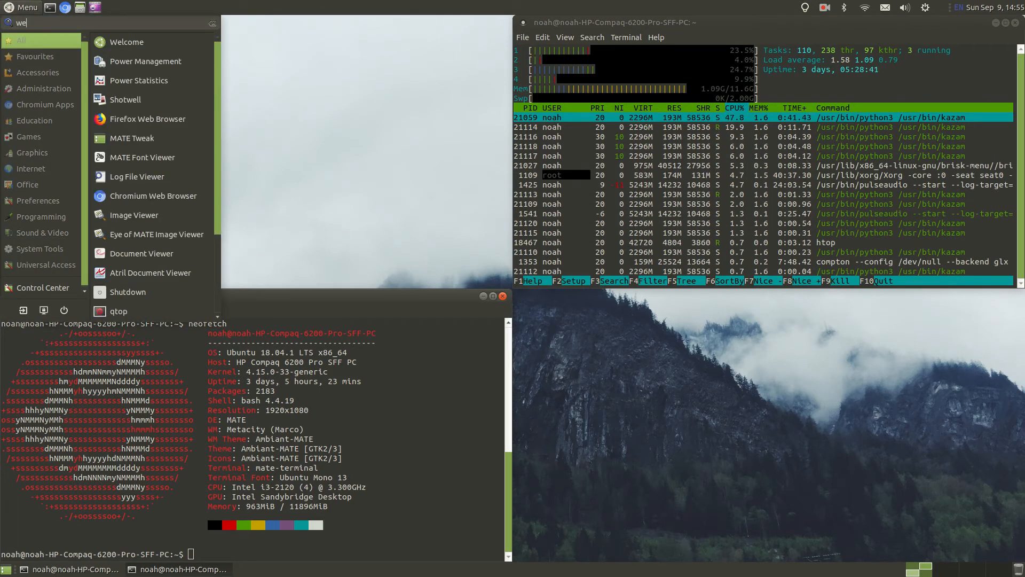
pyautogui.press('Return')
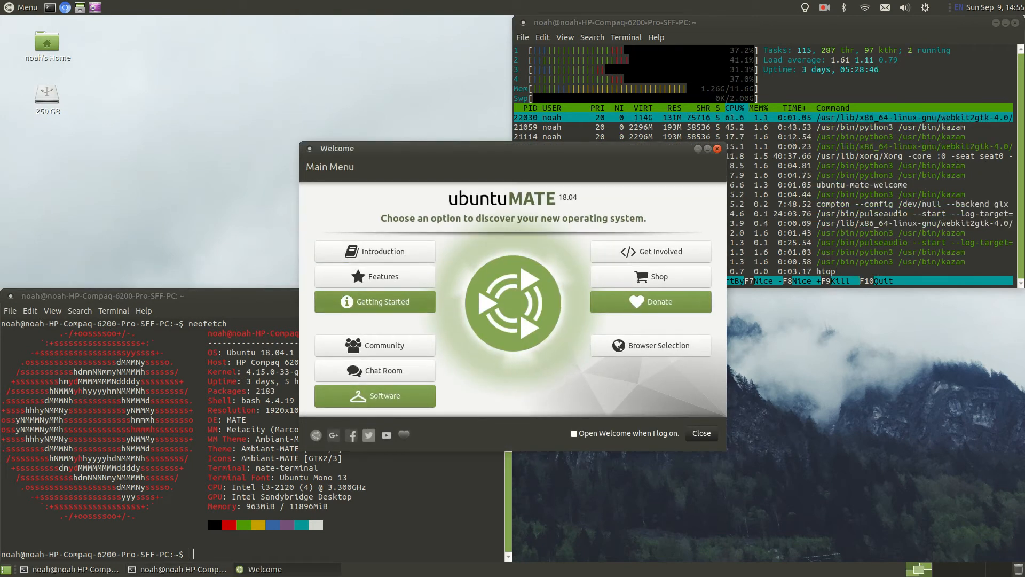
# - Open the Customization topic in the Getting Started section of Welcome
pyautogui.click(375, 302)
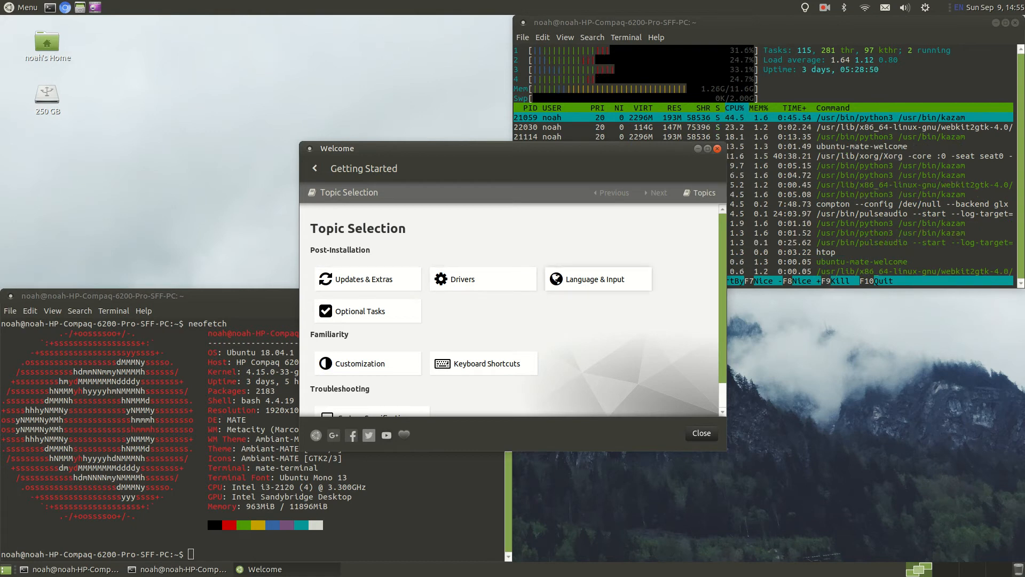
pyautogui.scroll(-1, 510, 309)
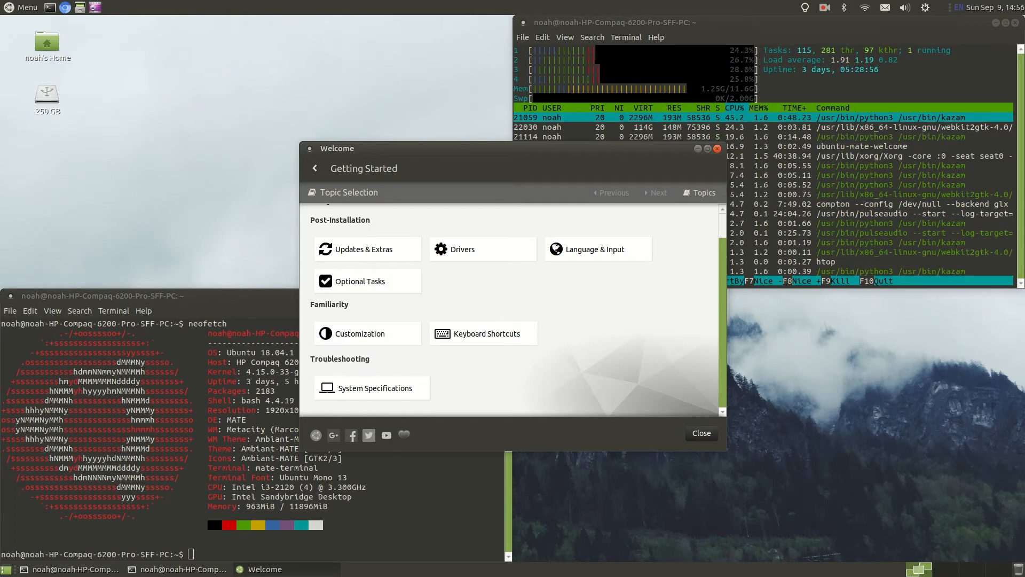
pyautogui.click(368, 333)
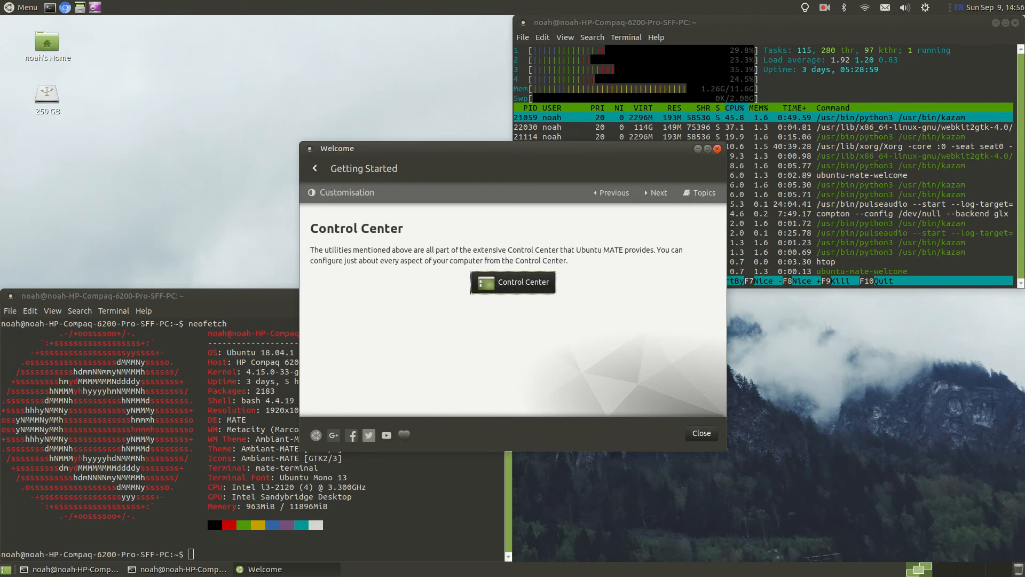
# - Open the Appearance preferences from the Control Center, and close the Control Center
pyautogui.click(513, 282)
pyautogui.scroll(-5, 558, 342)
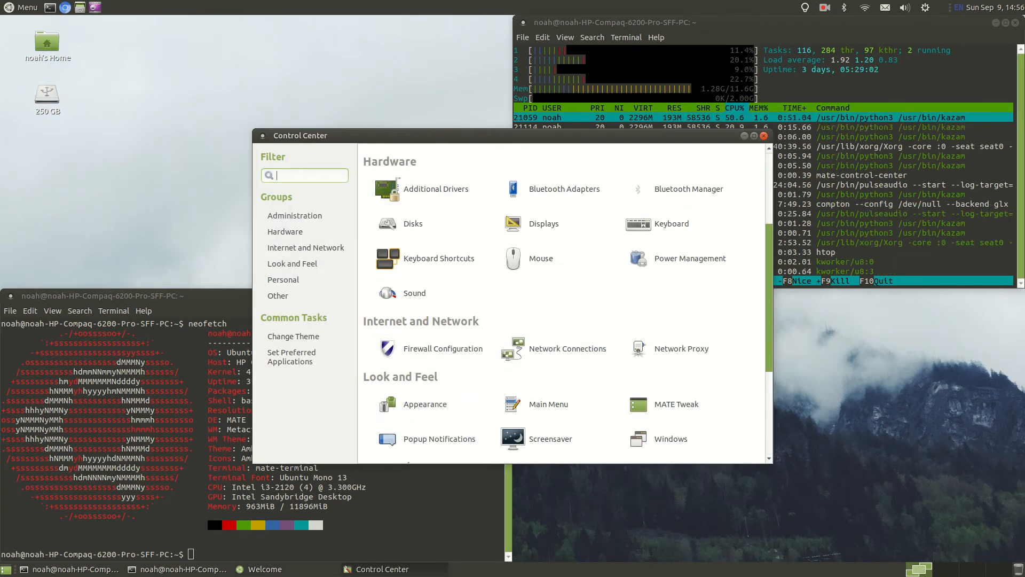
pyautogui.click(430, 406)
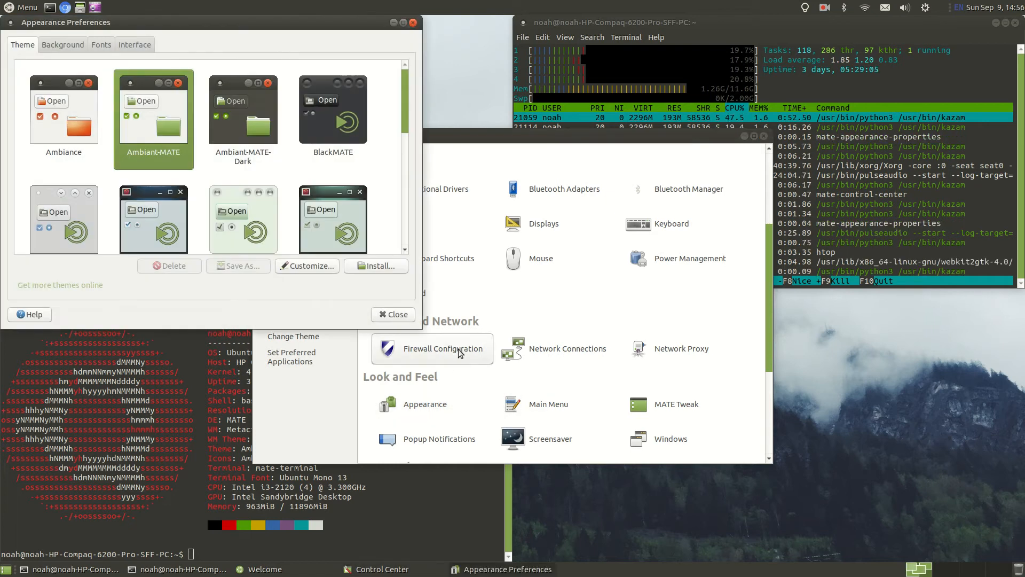
pyautogui.scroll(-5, 630, 353)
pyautogui.scroll(8, 480, 374)
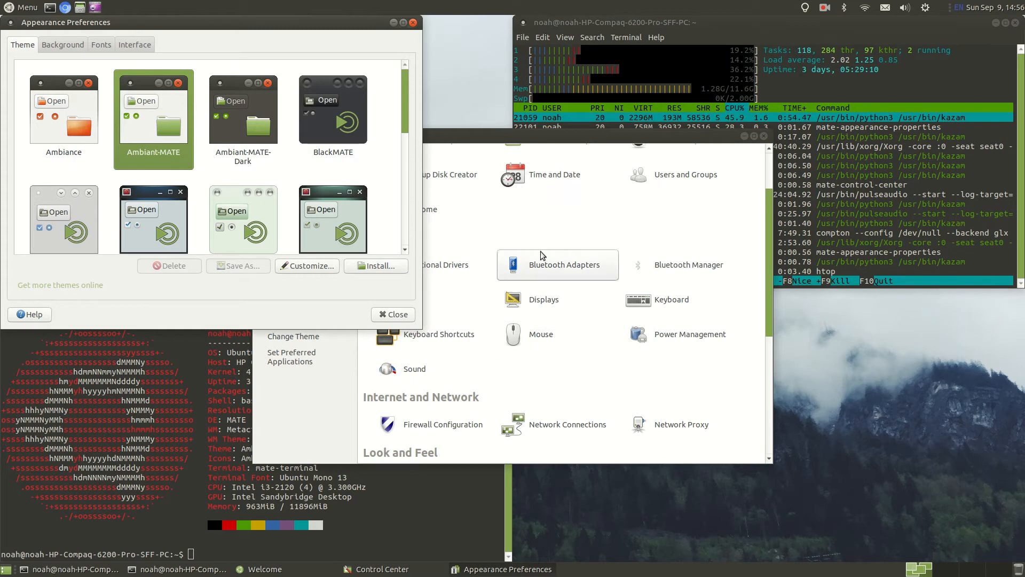
pyautogui.click(737, 140)
pyautogui.click(764, 135)
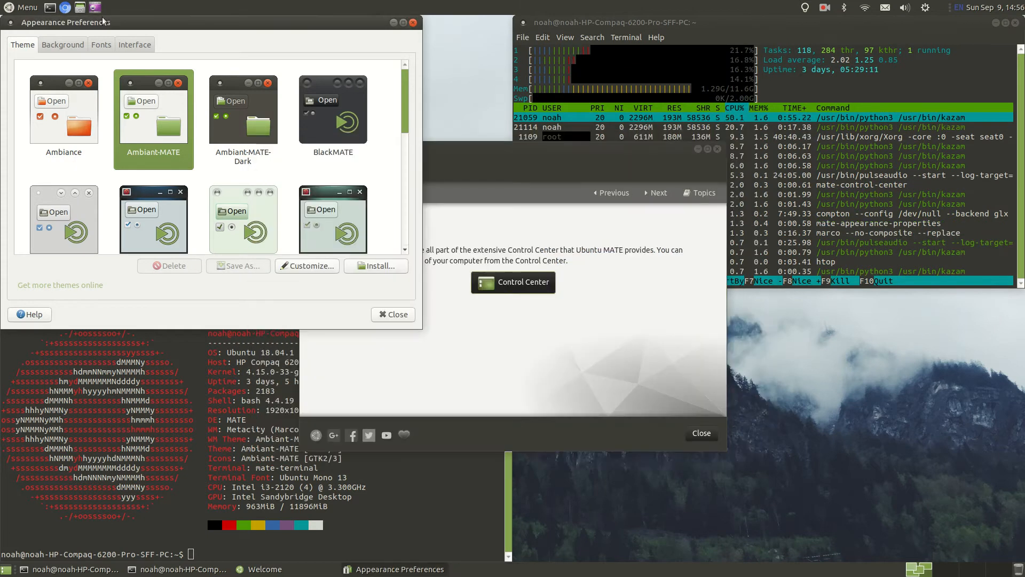
# - Search the installed applications for "twe" and open MATE Tweak
pyautogui.click(15, 5)
pyautogui.write('app')
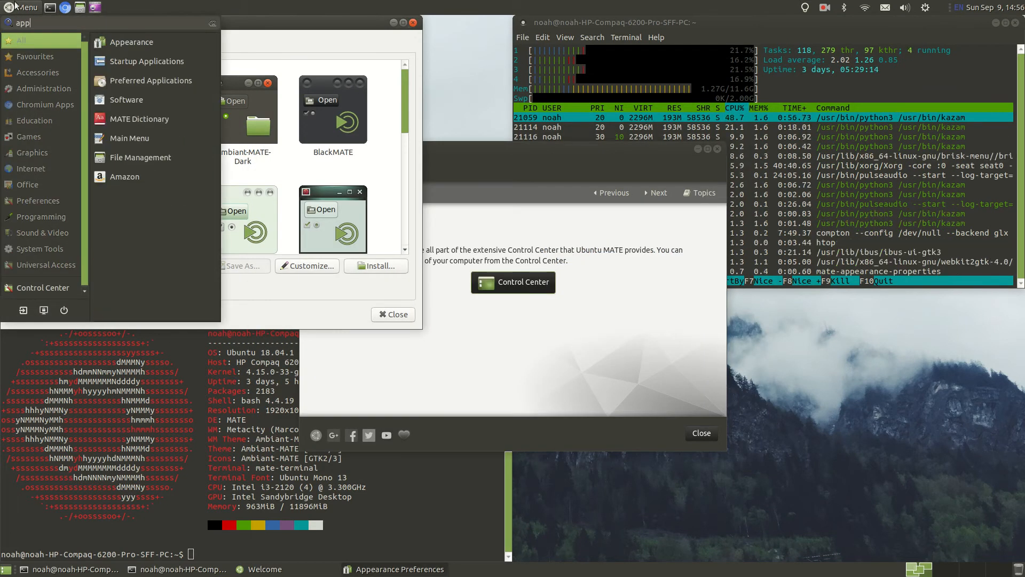
pyautogui.press('BackSpace')
pyautogui.press('BackSpace')
pyautogui.press('BackSpace')
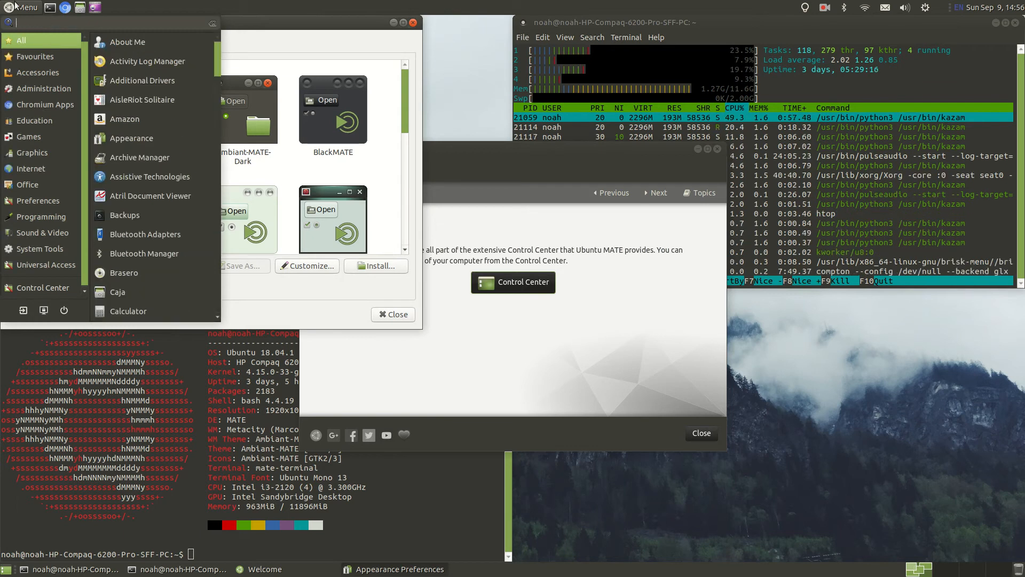
pyautogui.write('twe')
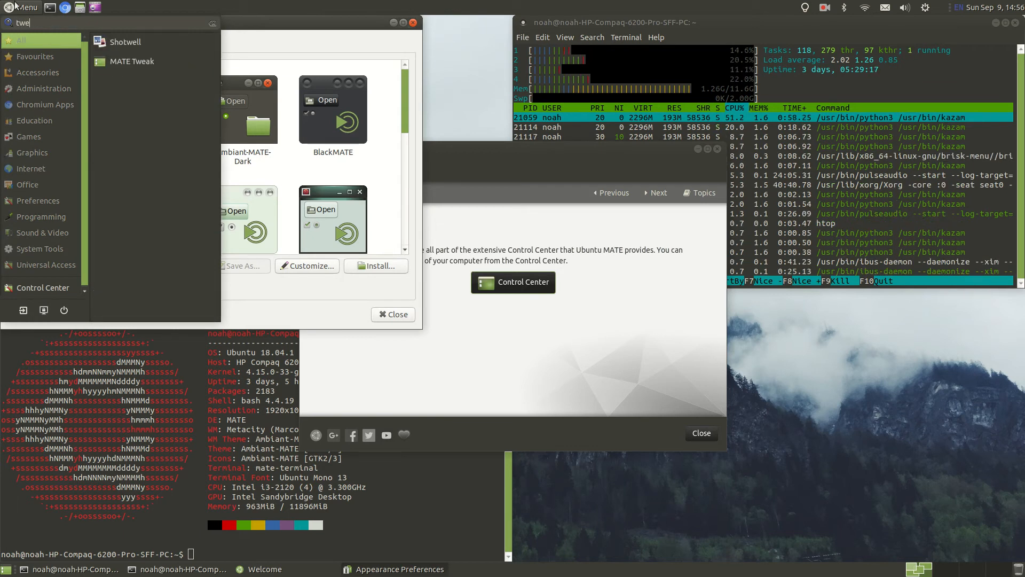
pyautogui.click(124, 64)
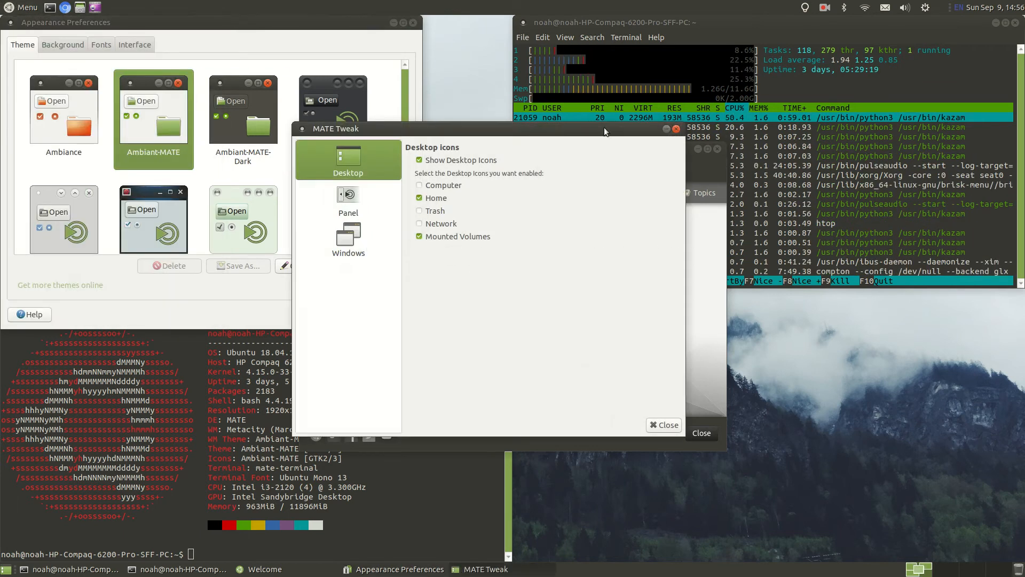
# - Return the Welcome window to its main menu and bring MATE Tweak back to the front
pyautogui.click(719, 174)
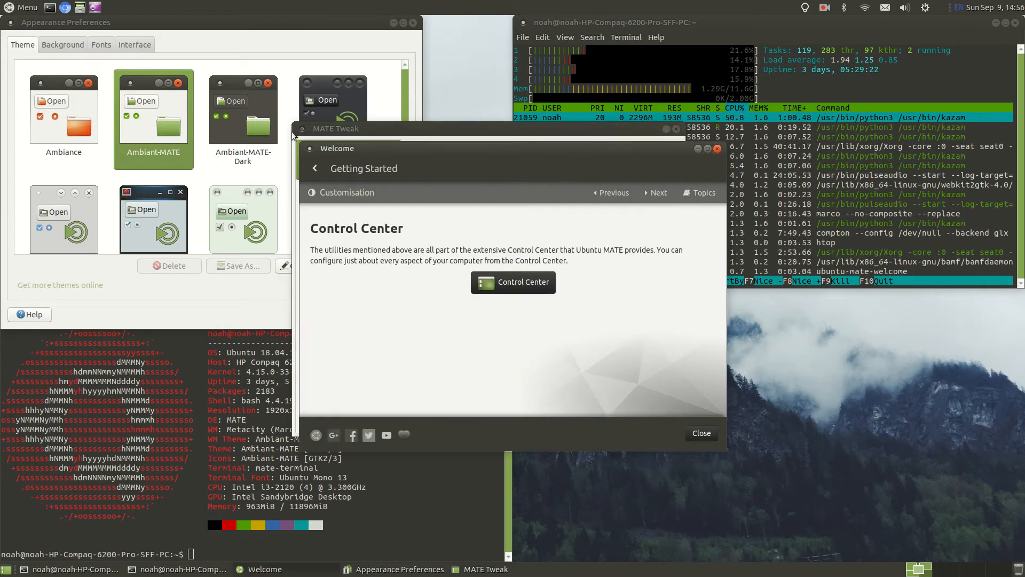
pyautogui.click(316, 168)
pyautogui.click(474, 128)
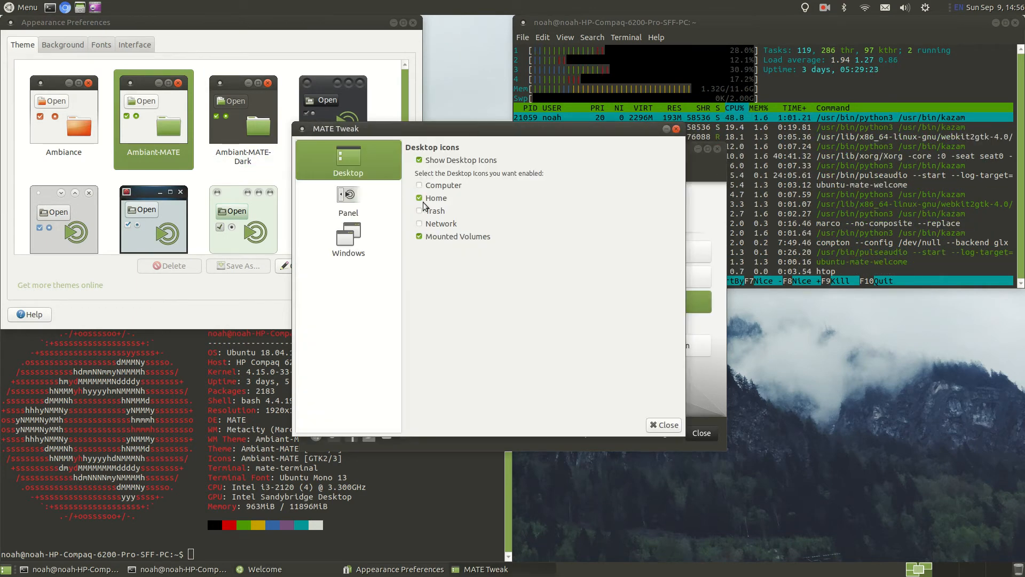
# - Open MATE Tweak's Panel settings and apply the Cupertino panel layout, accepting the replacement of the current configuration
pyautogui.click(358, 233)
pyautogui.click(375, 197)
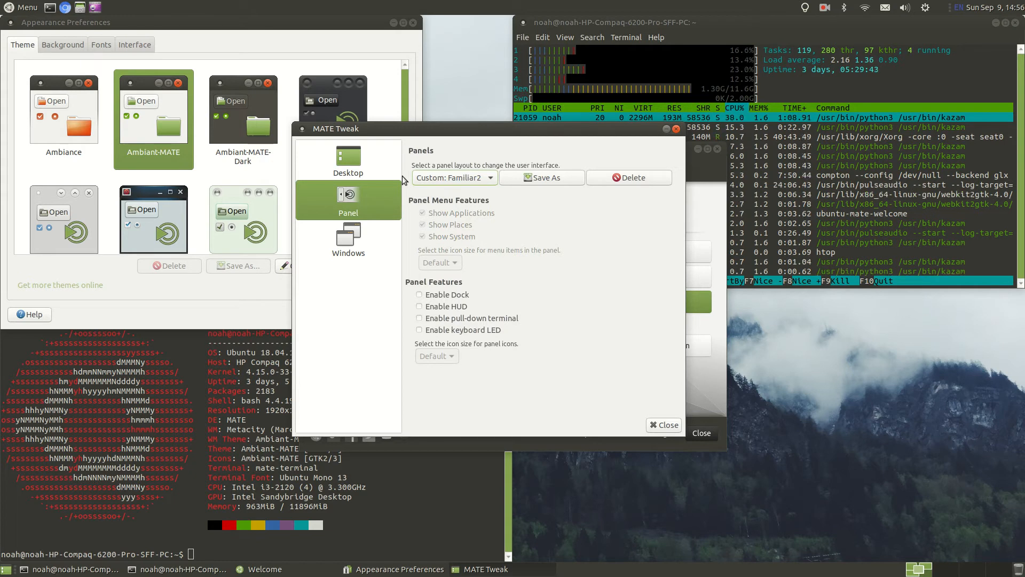
pyautogui.click(448, 180)
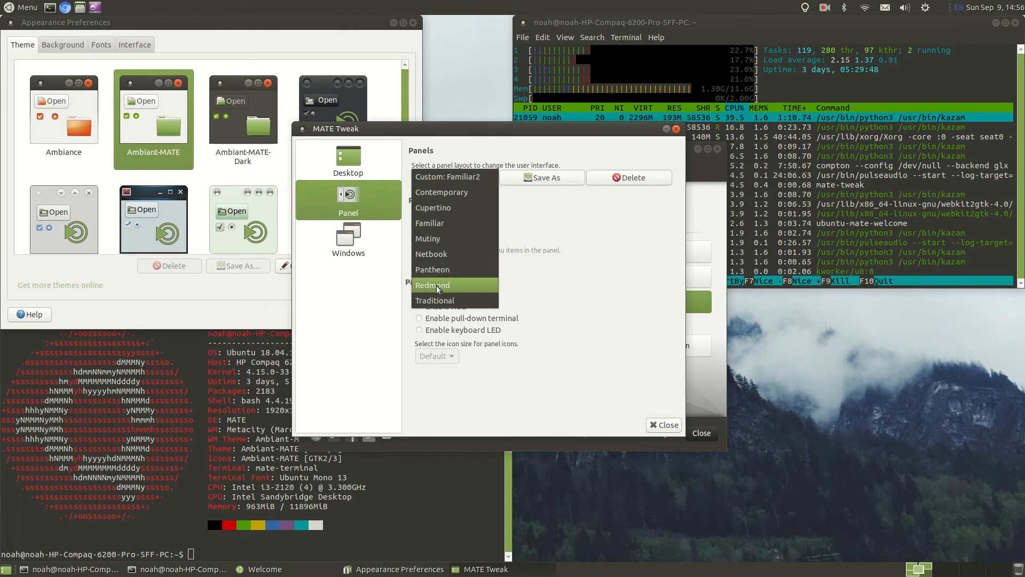
pyautogui.click(442, 212)
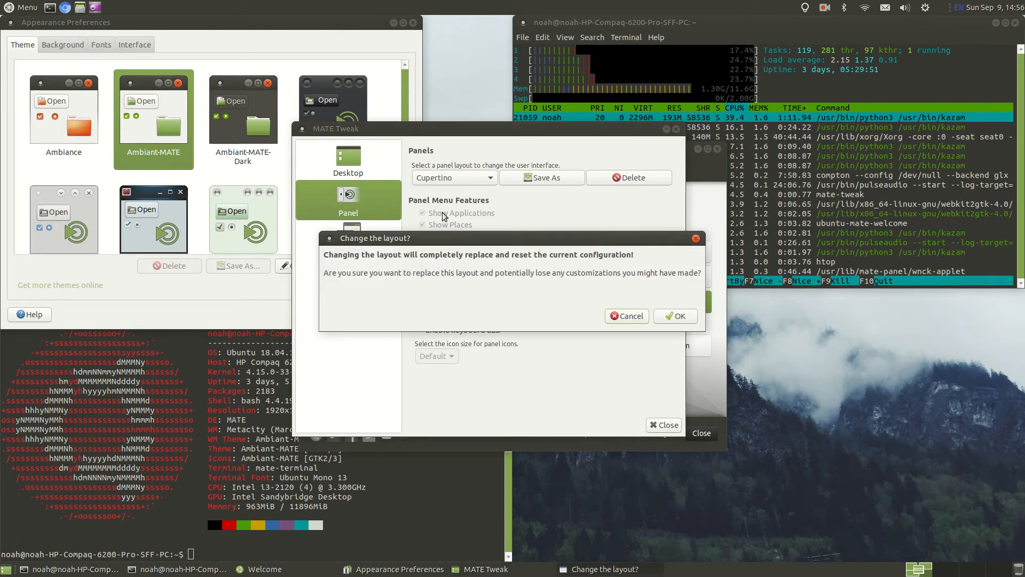
pyautogui.click(669, 313)
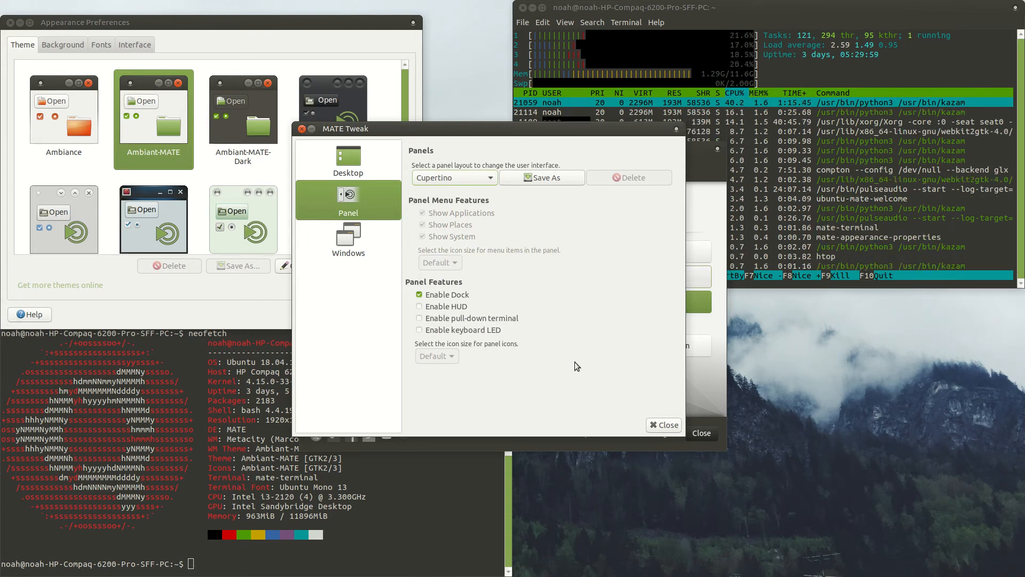
# - Move the htop terminal window into the upper-right corner of the desktop and return to MATE Tweak
pyautogui.moveTo(692, 7); pyautogui.dragTo(779, 1)
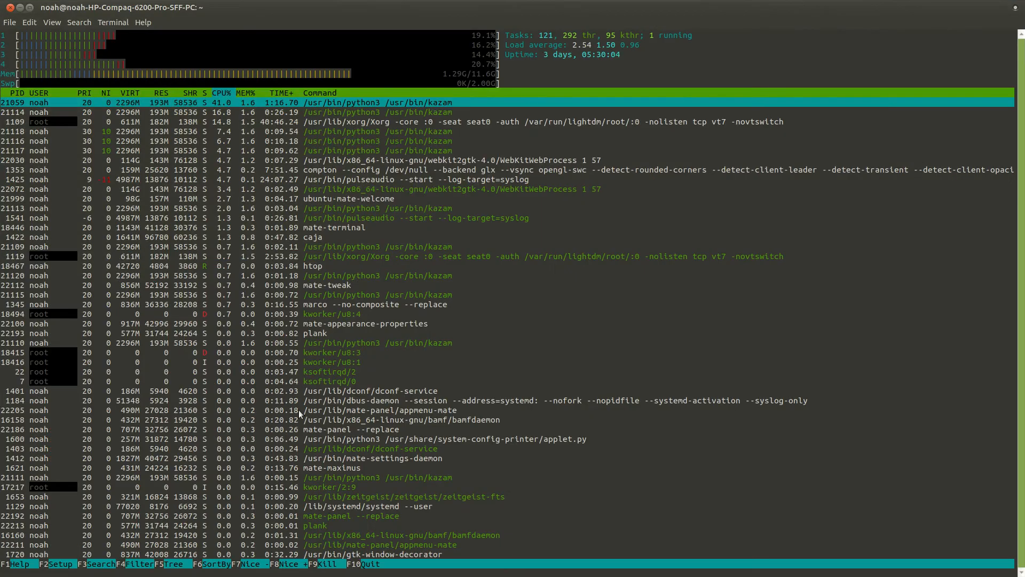
pyautogui.moveTo(674, 6); pyautogui.dragTo(1010, 9)
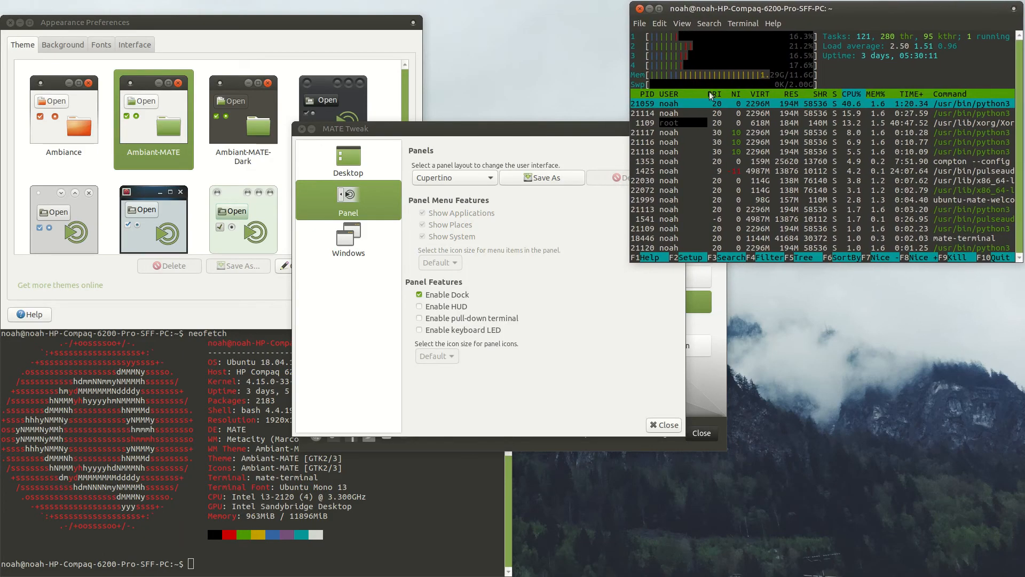
pyautogui.click(575, 132)
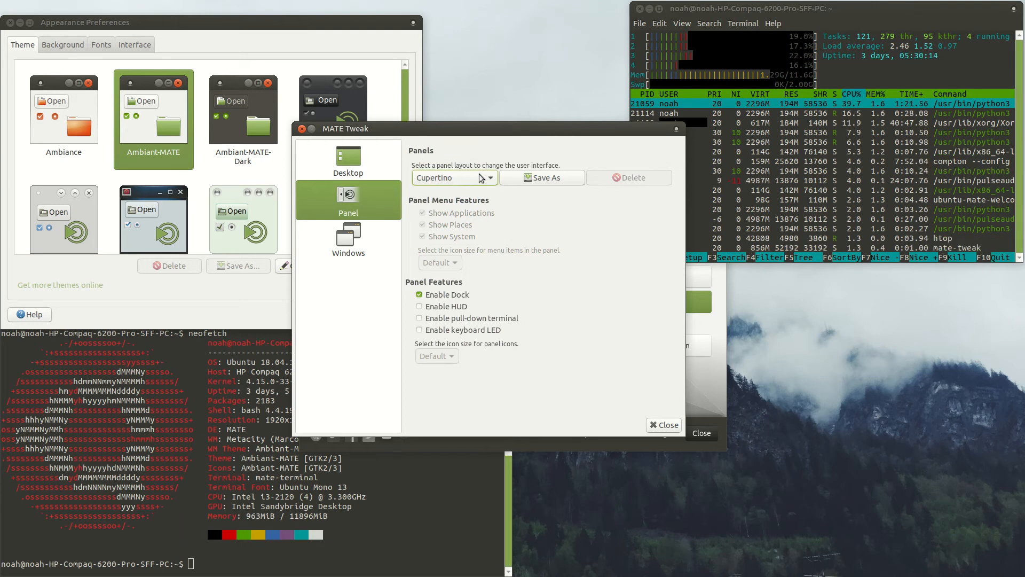
# - Switch the panel layout to Familiar and accept the configuration reset
pyautogui.click(453, 178)
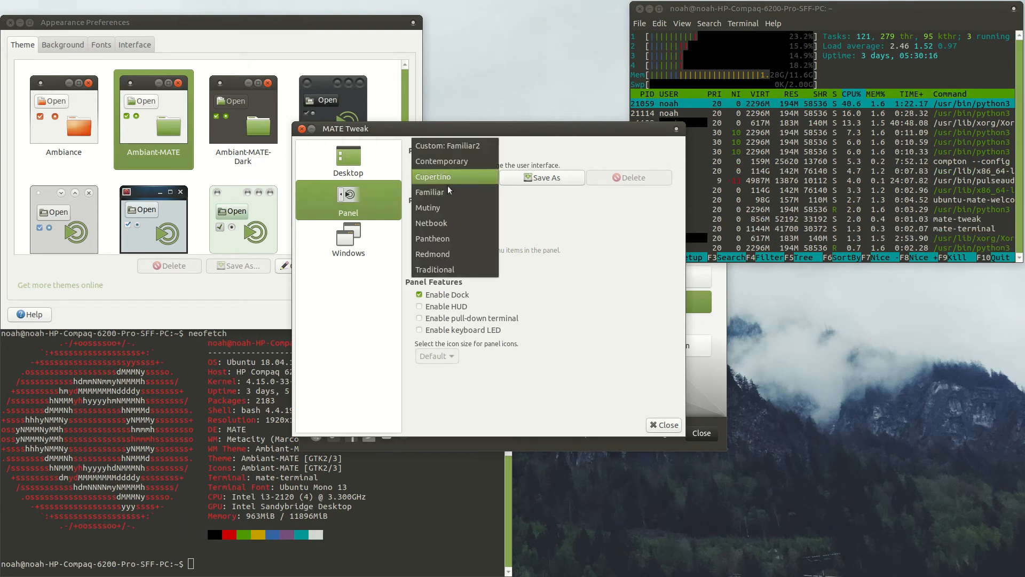
pyautogui.click(449, 192)
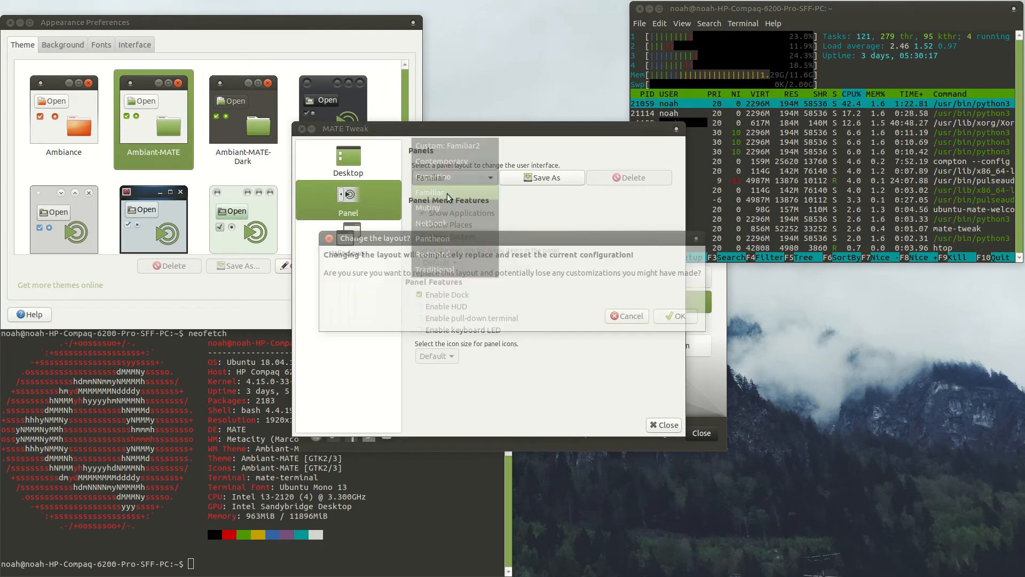
pyautogui.click(675, 316)
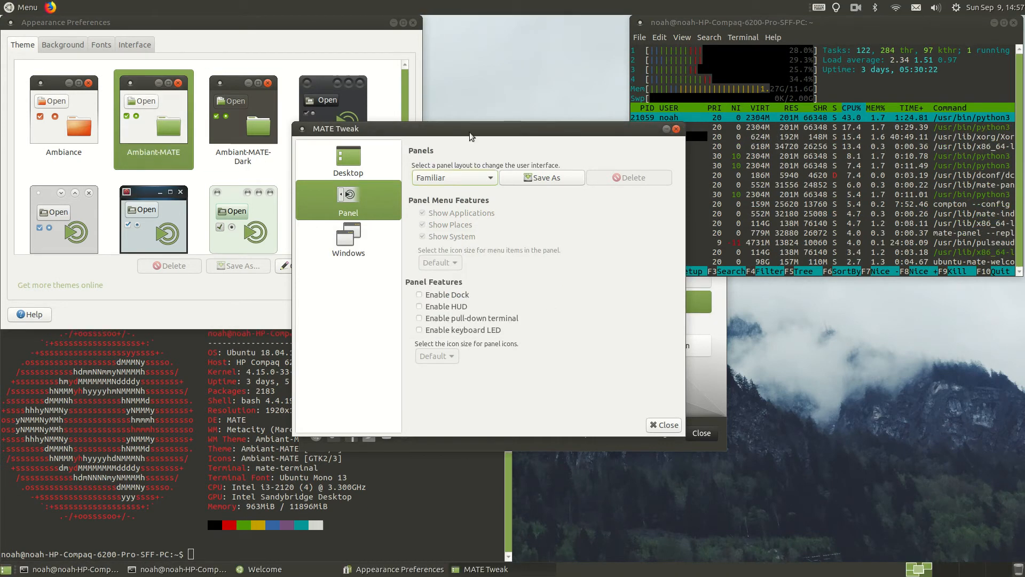
# - Reapply the Cupertino panel layout in place of Familiar and accept the configuration reset
pyautogui.click(454, 179)
pyautogui.click(450, 160)
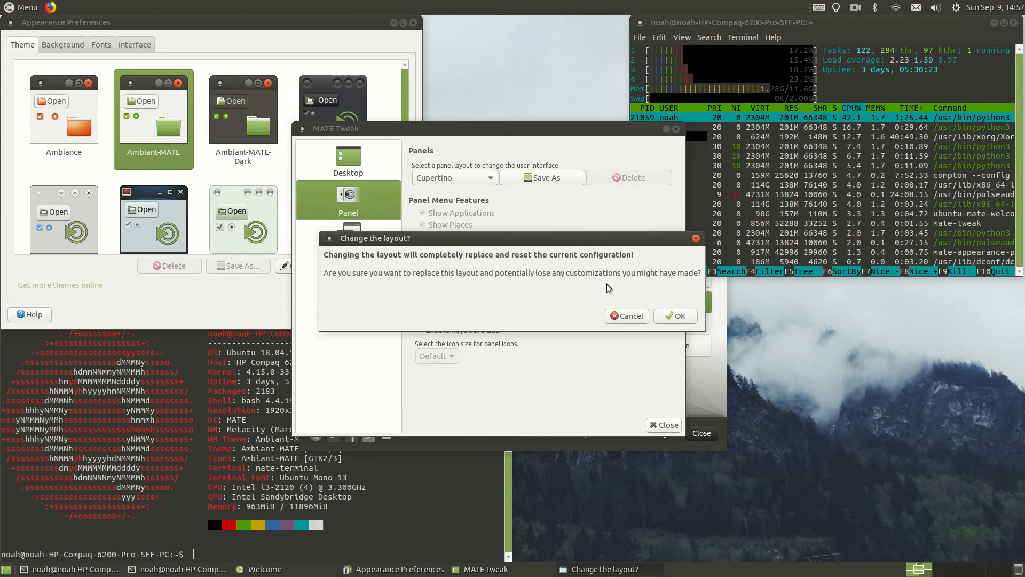
pyautogui.click(675, 316)
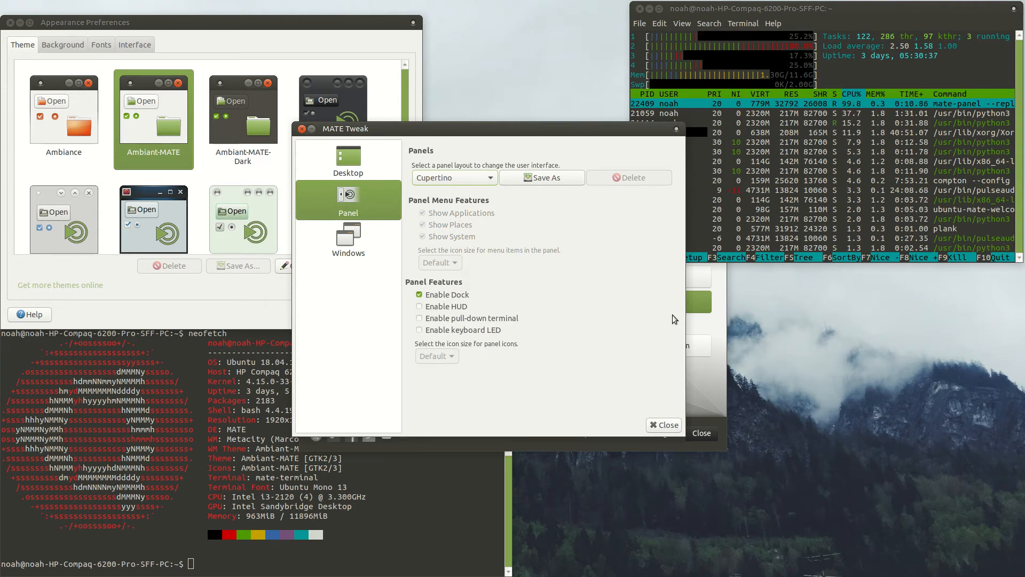
# - Move the htop terminal and Appearance Preferences windows down from the desktop's upper edge and return to MATE Tweak
pyautogui.moveTo(848, 8); pyautogui.dragTo(837, 68)
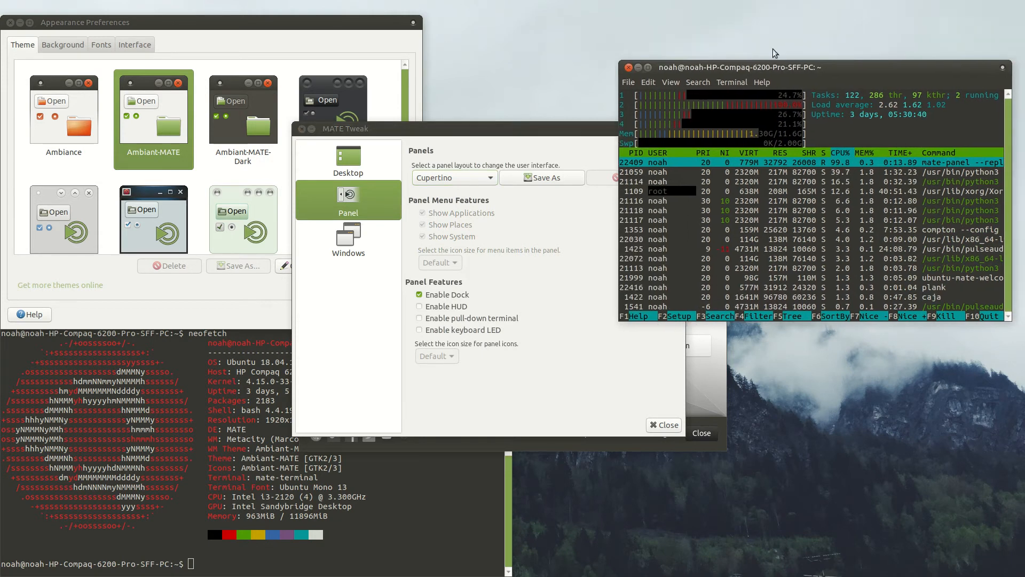
pyautogui.moveTo(276, 22)
pyautogui.mouseDown()
pyautogui.moveTo(274, 120)
pyautogui.moveTo(281, 26)
pyautogui.mouseUp()
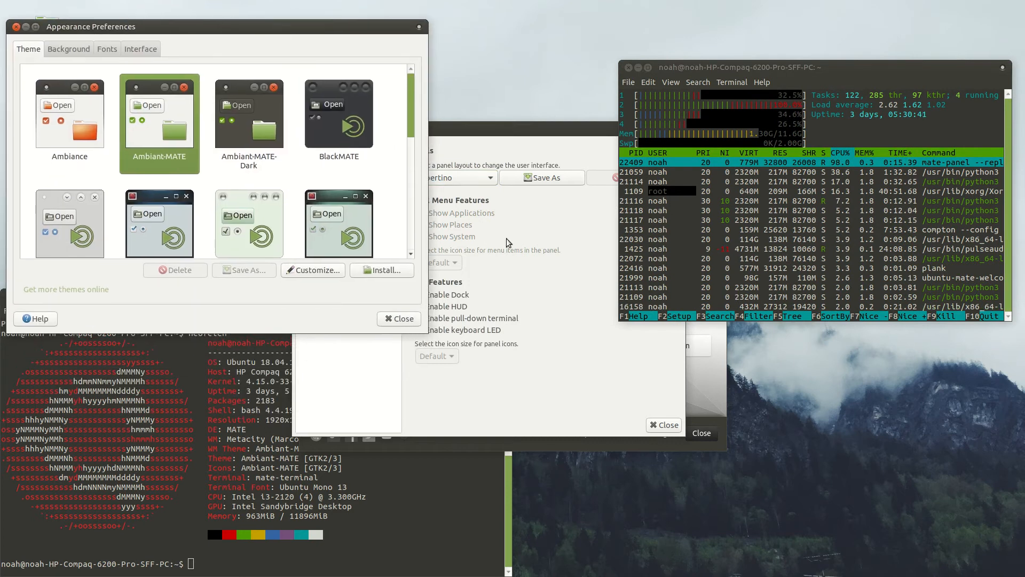
pyautogui.click(509, 242)
# - Switch the panel layout to Mutiny and accept the configuration reset
pyautogui.click(444, 177)
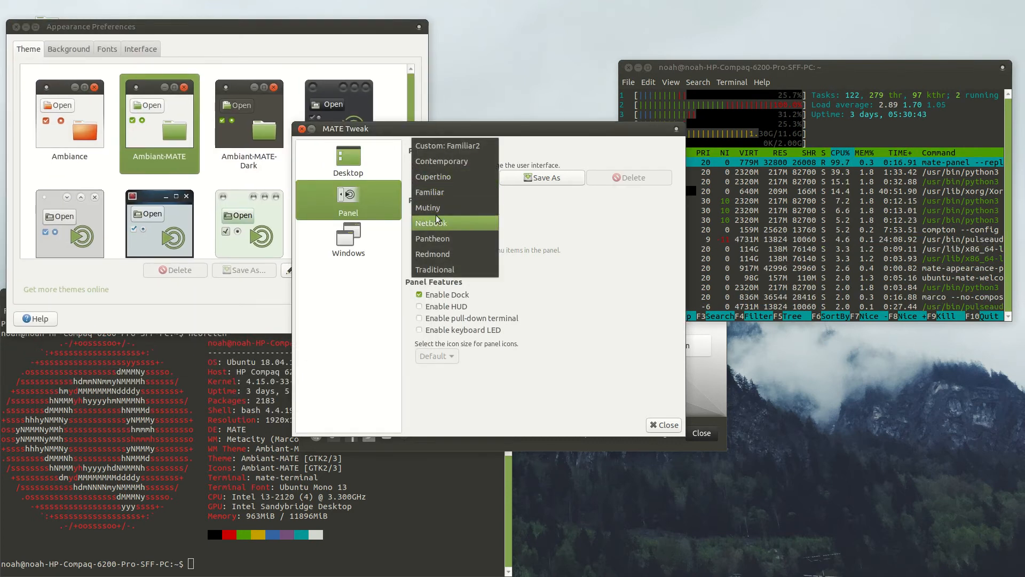
pyautogui.click(437, 207)
pyautogui.click(674, 316)
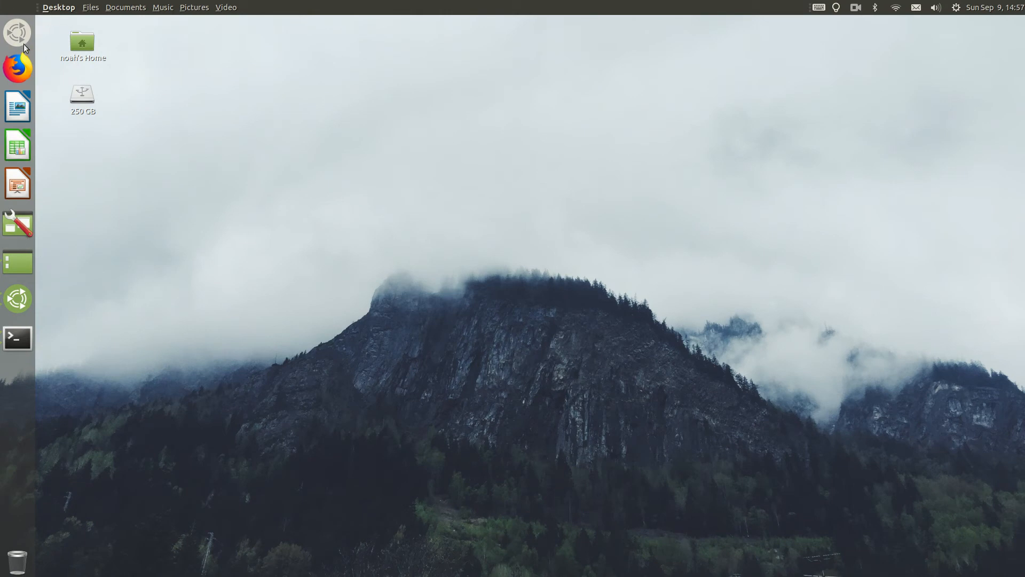
# - Return to MATE Tweak, switch the panel layout to Netbook and accept the configuration reset
pyautogui.click(18, 259)
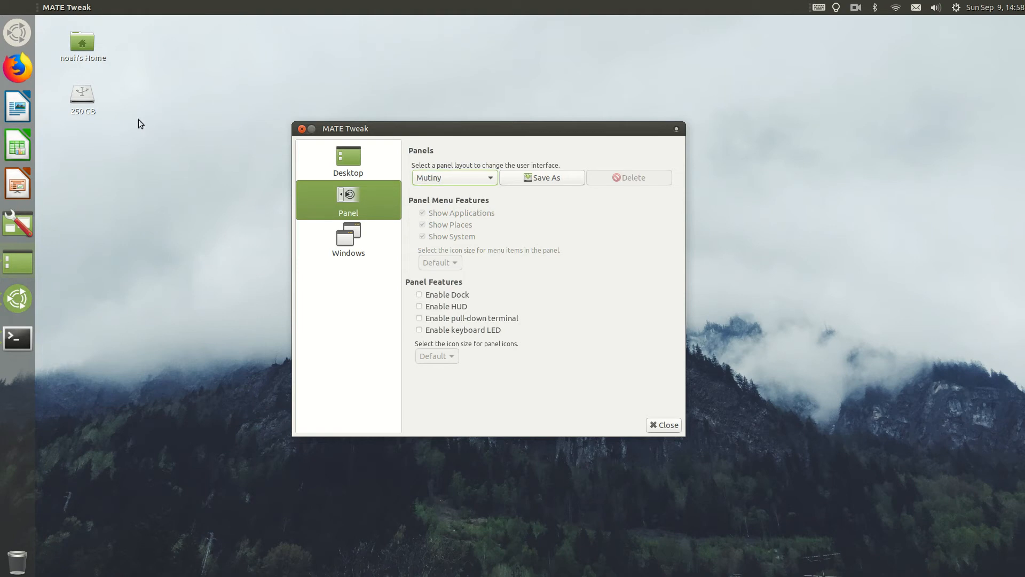
pyautogui.click(441, 182)
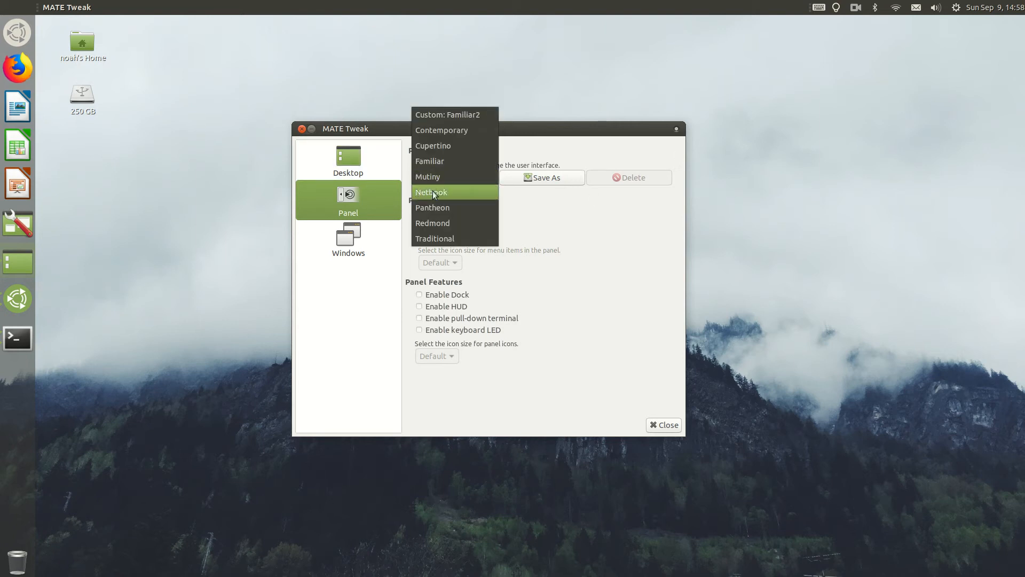
pyautogui.click(432, 192)
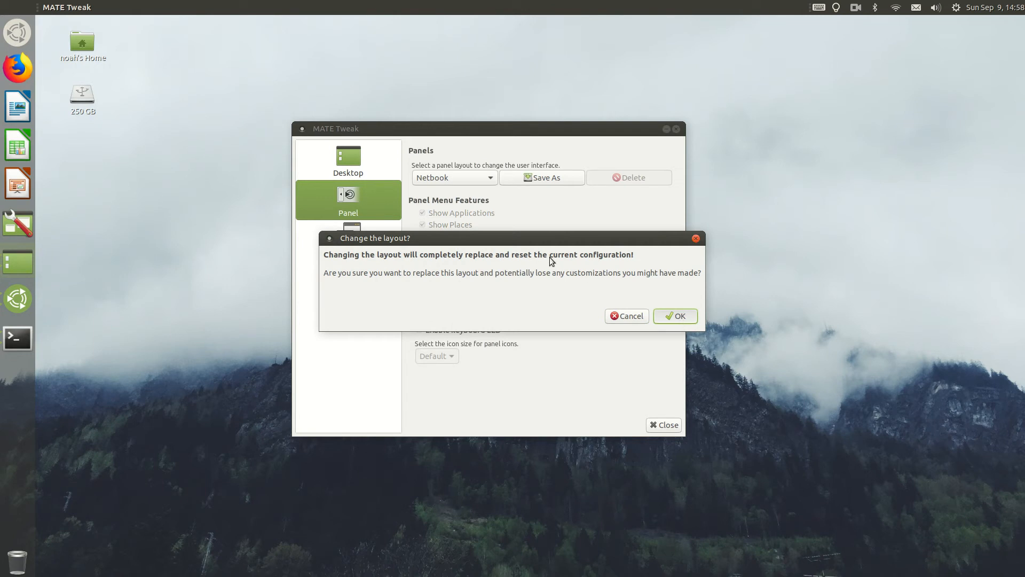
pyautogui.press('Return')
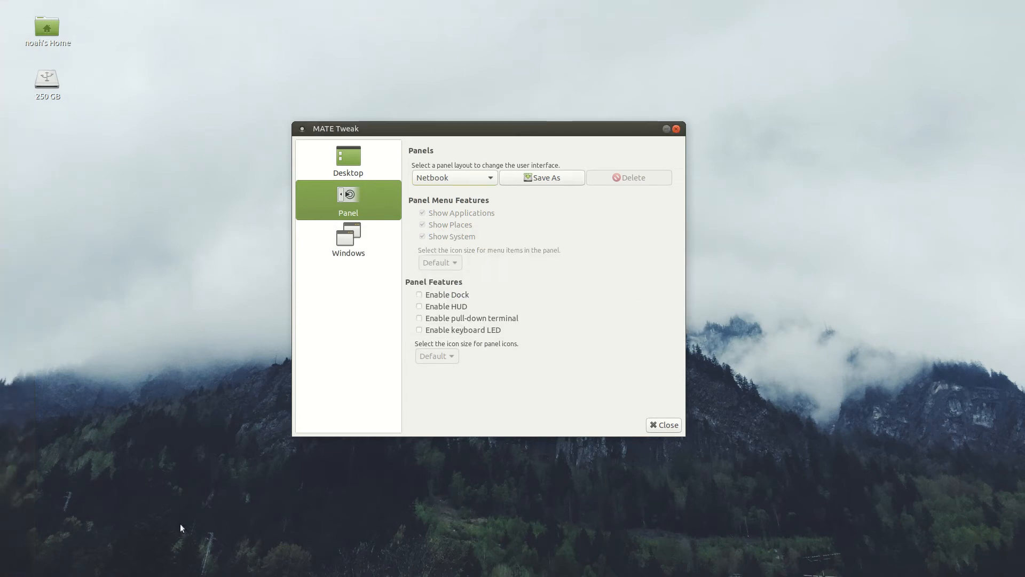
# - Switch the panel layout to Pantheon and accept the configuration reset
pyautogui.click(433, 178)
pyautogui.click(433, 196)
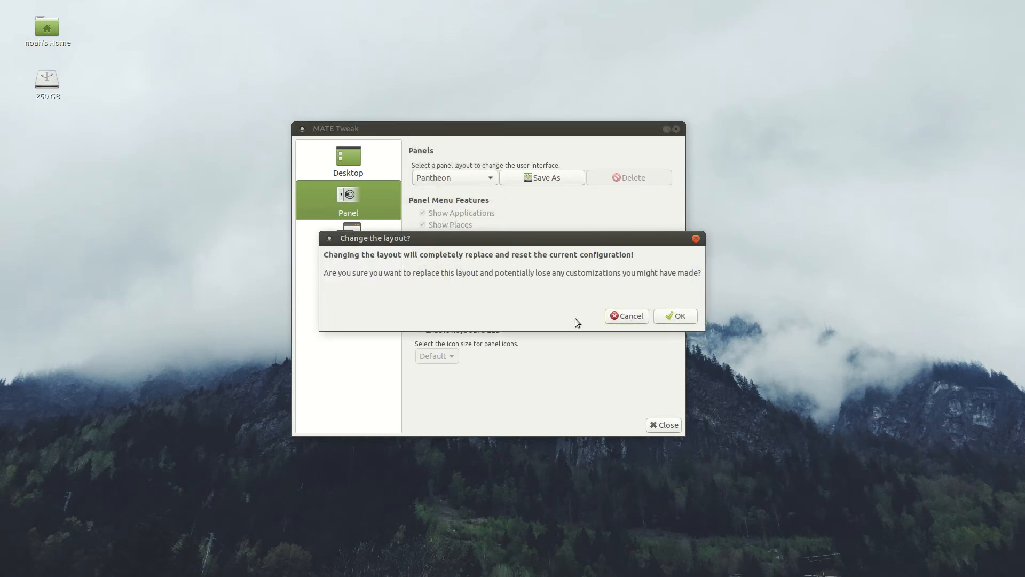
pyautogui.click(676, 317)
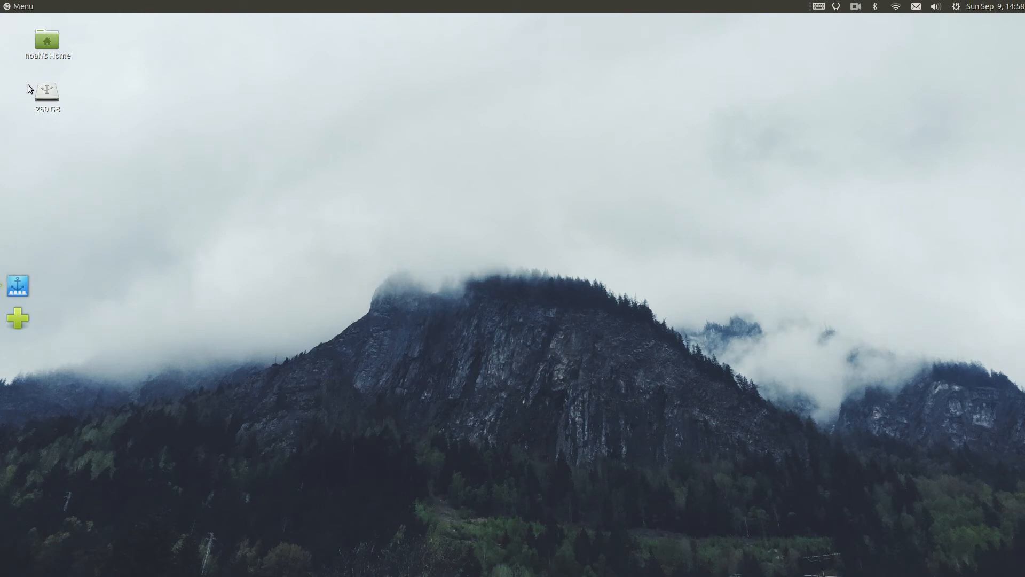
# - Search the installed applications for "twe" and launch MATE Tweak
pyautogui.click(7, 5)
pyautogui.write('twe')
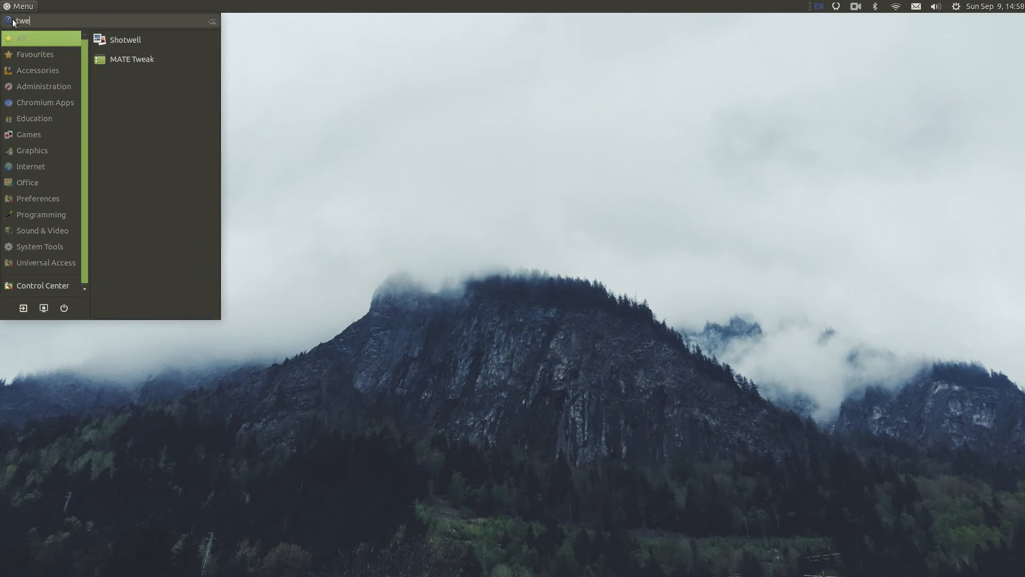
pyautogui.click(126, 61)
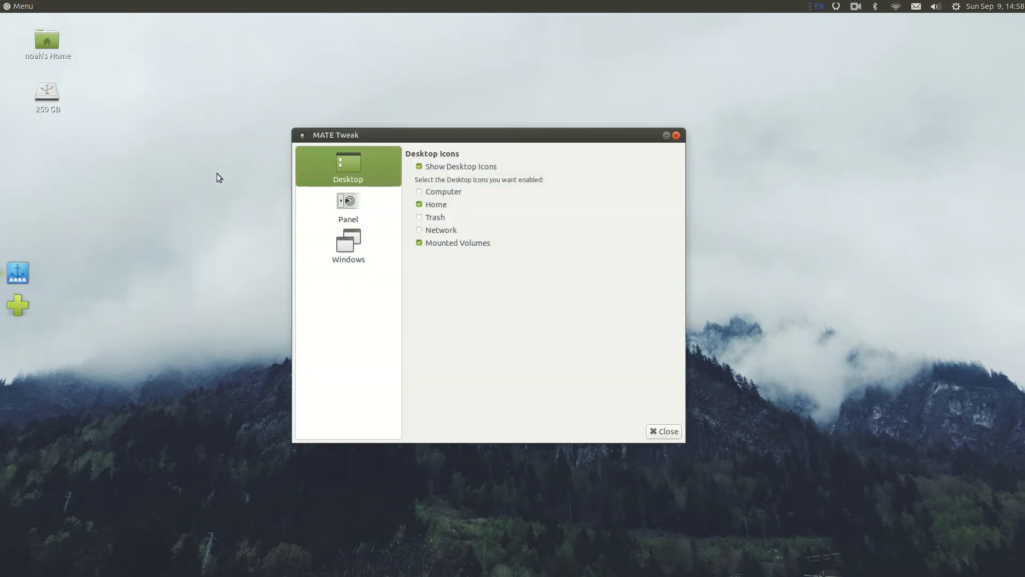
# - Switch the panel layout to Redmond, accept the configuration reset and look at the layout's main menu
pyautogui.click(329, 215)
pyautogui.click(434, 186)
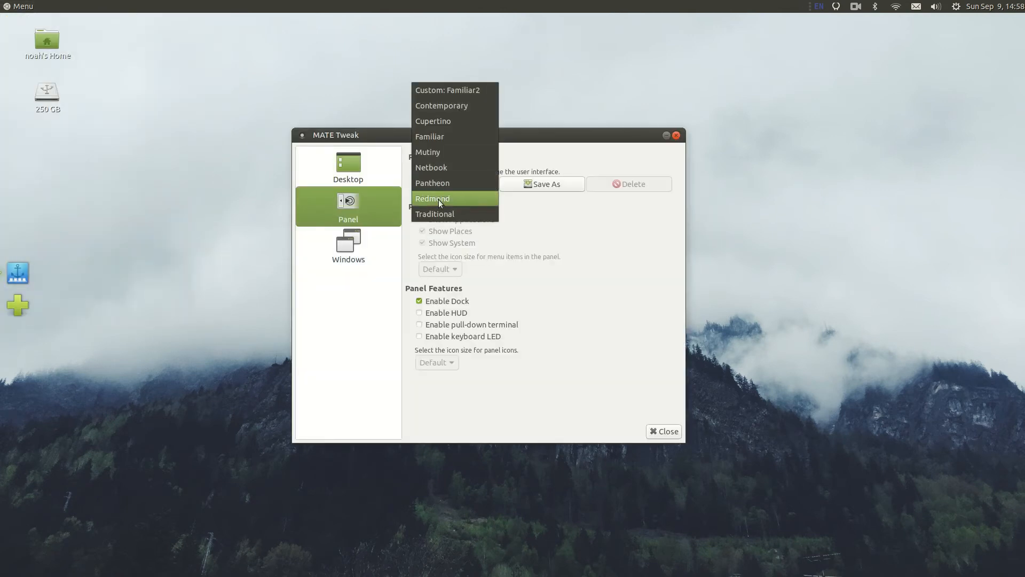
pyautogui.click(439, 200)
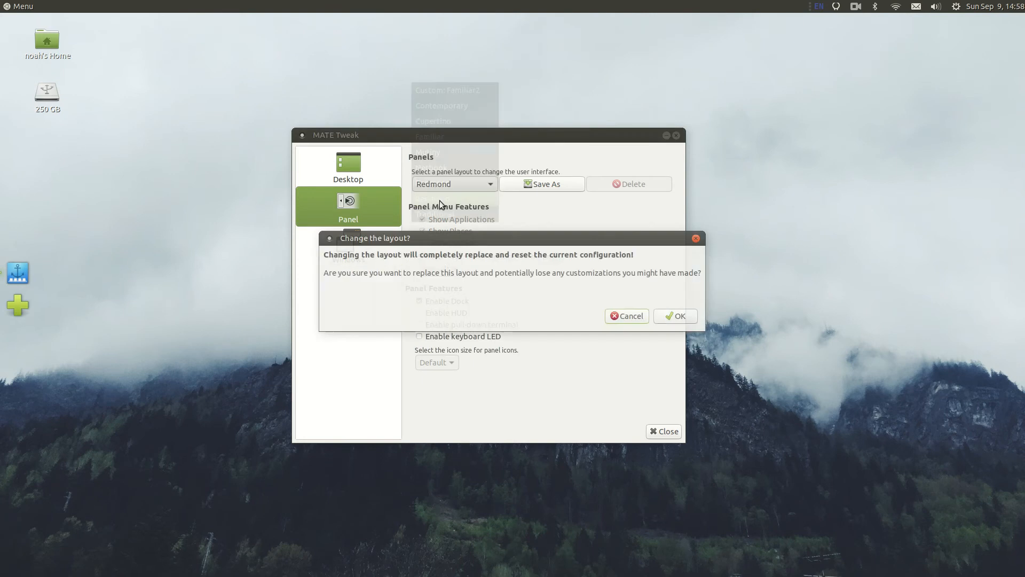
pyautogui.click(661, 317)
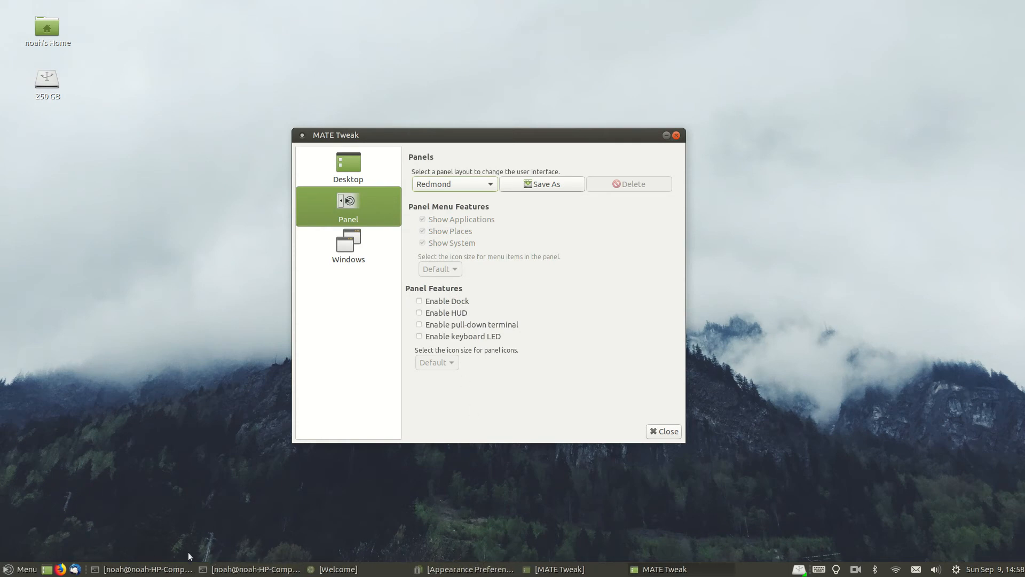
pyautogui.click(8, 571)
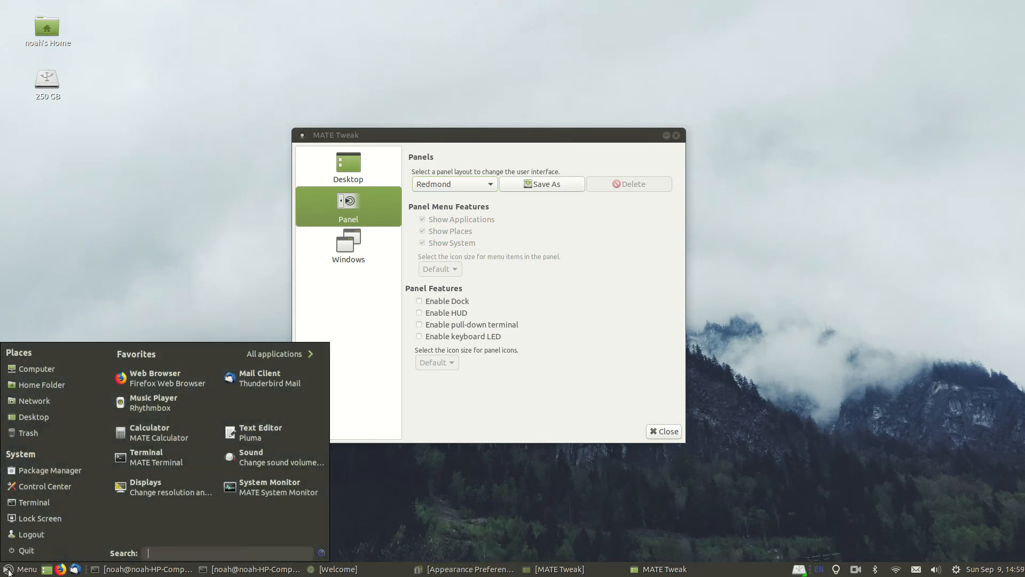
pyautogui.press('Escape')
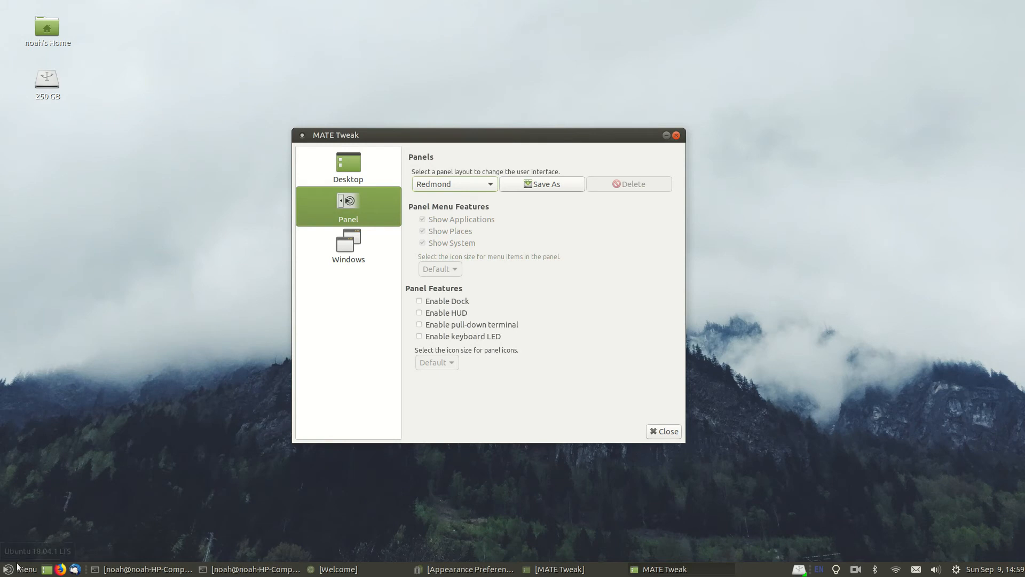
pyautogui.click(450, 181)
pyautogui.click(445, 199)
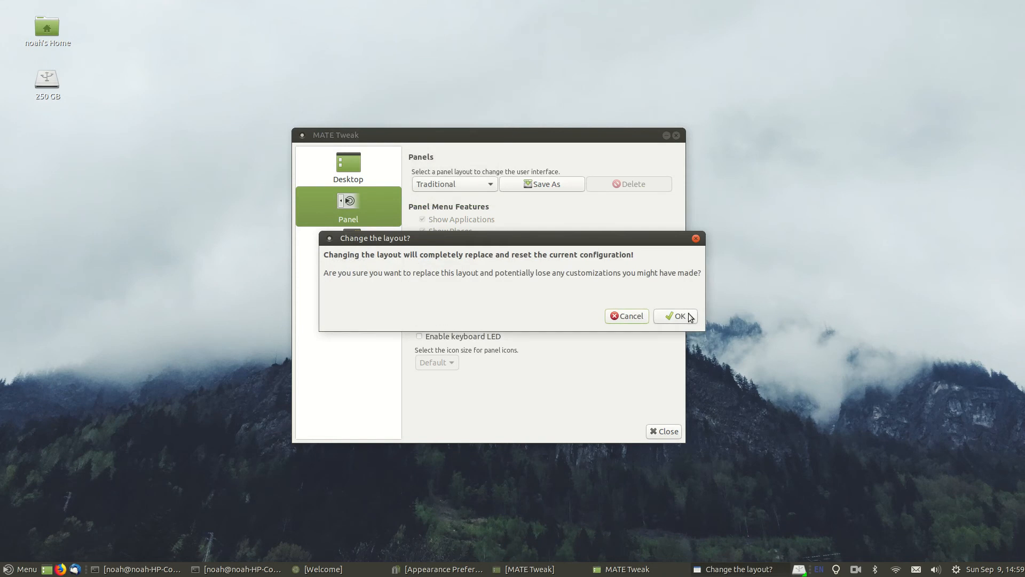
pyautogui.click(627, 316)
pyautogui.click(450, 183)
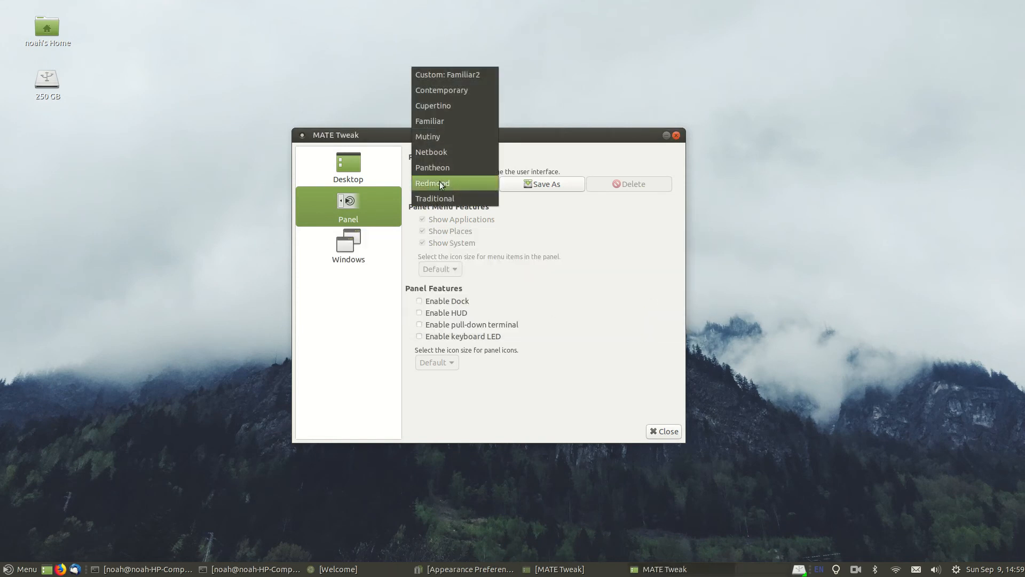
pyautogui.click(442, 182)
# - Switch the panel layout to Traditional and accept the configuration reset
pyautogui.click(442, 185)
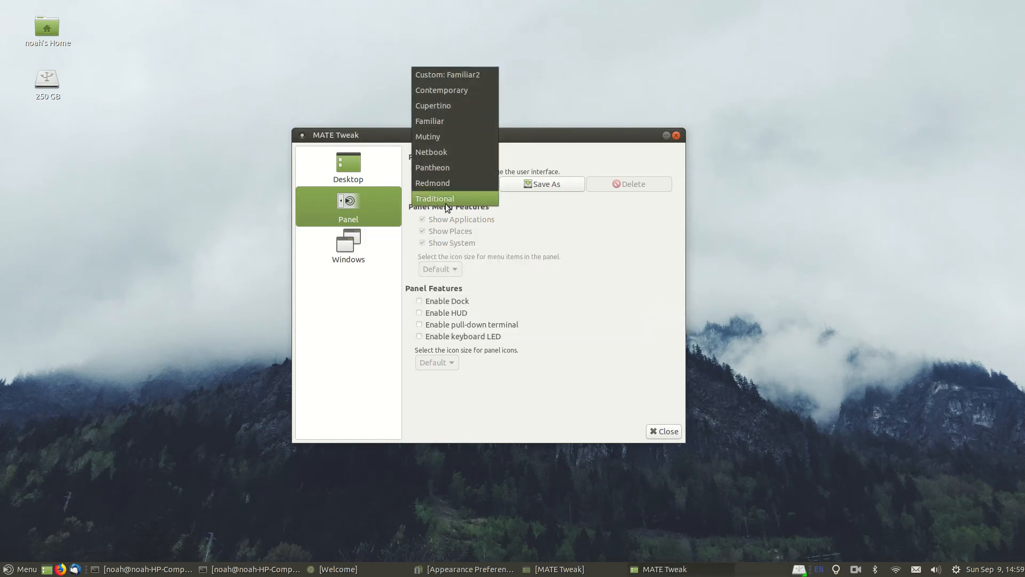
pyautogui.click(445, 199)
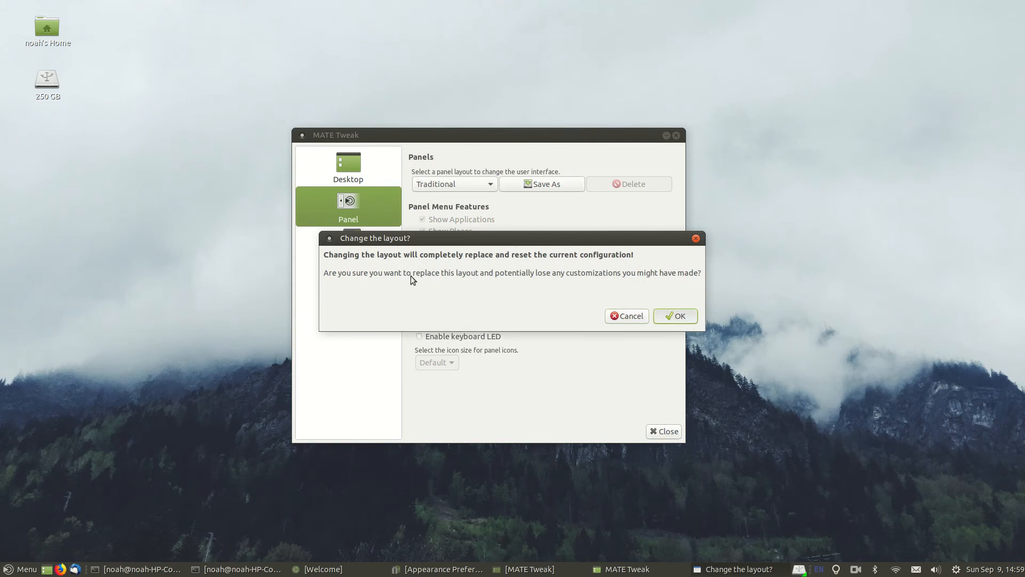
pyautogui.press('Return')
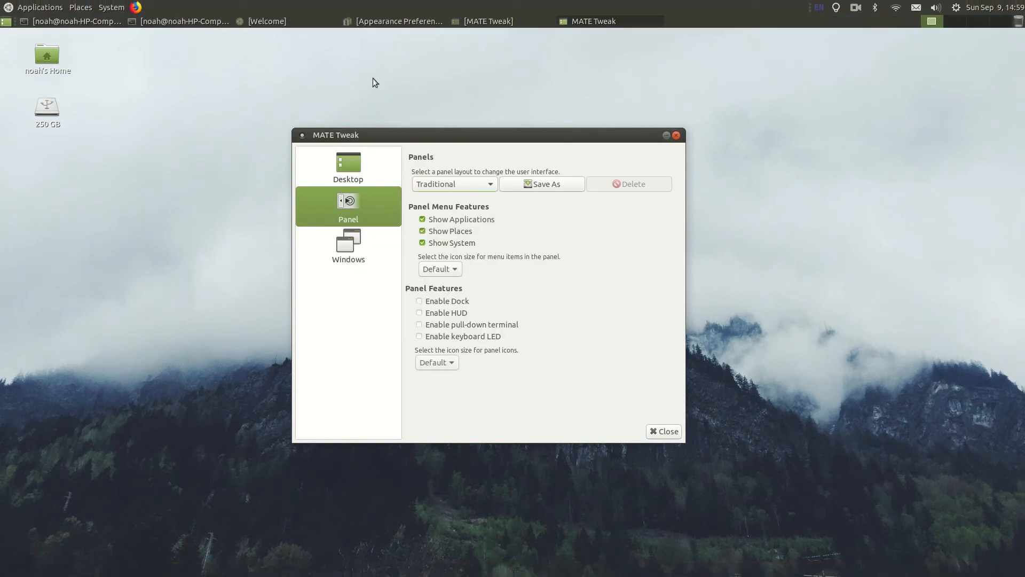
# - Set the orientation of the panel holding the window list to Bottom and close its properties
pyautogui.rightClick(821, 17)
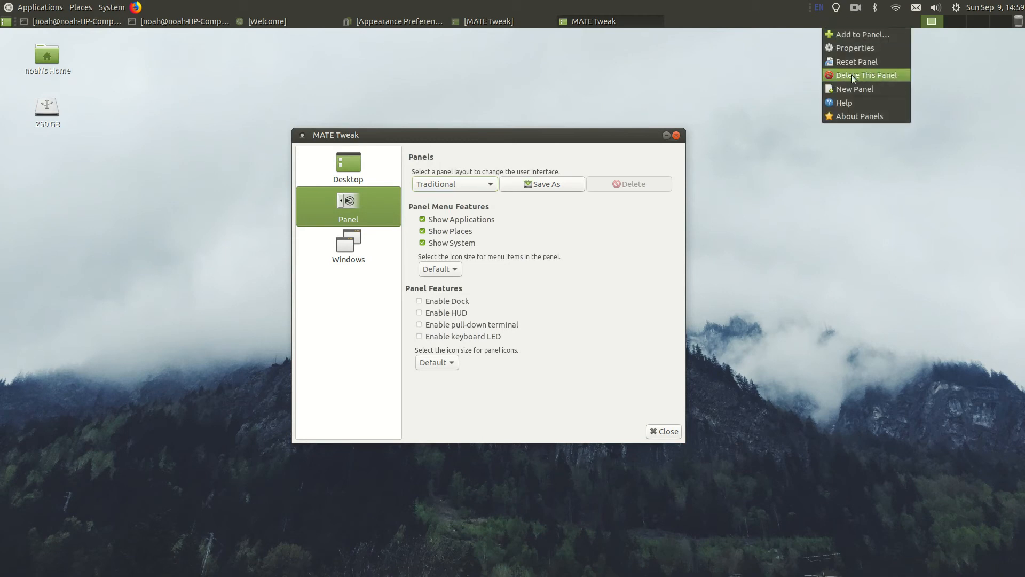
pyautogui.click(851, 49)
pyautogui.click(518, 265)
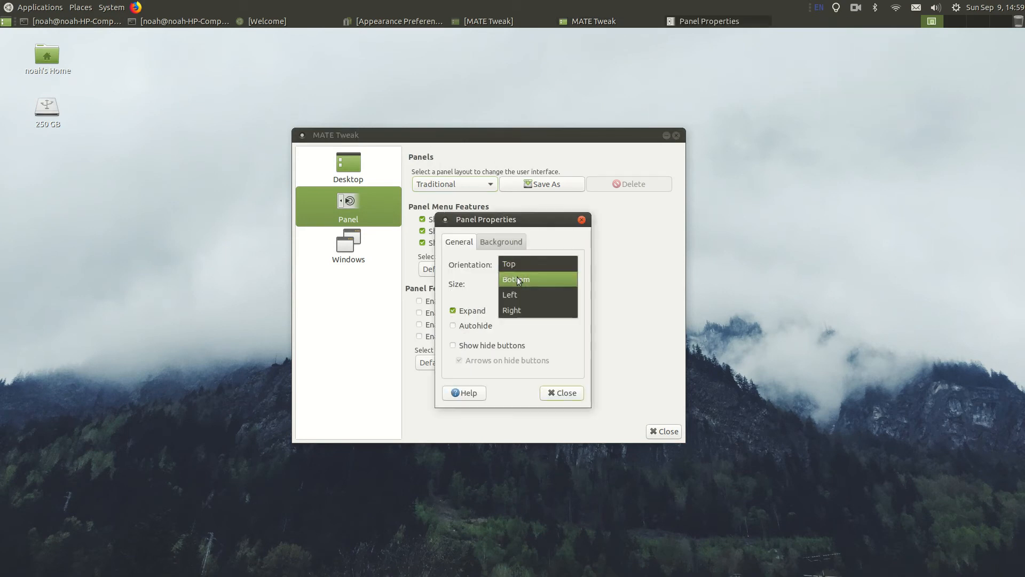
pyautogui.click(525, 277)
pyautogui.click(566, 393)
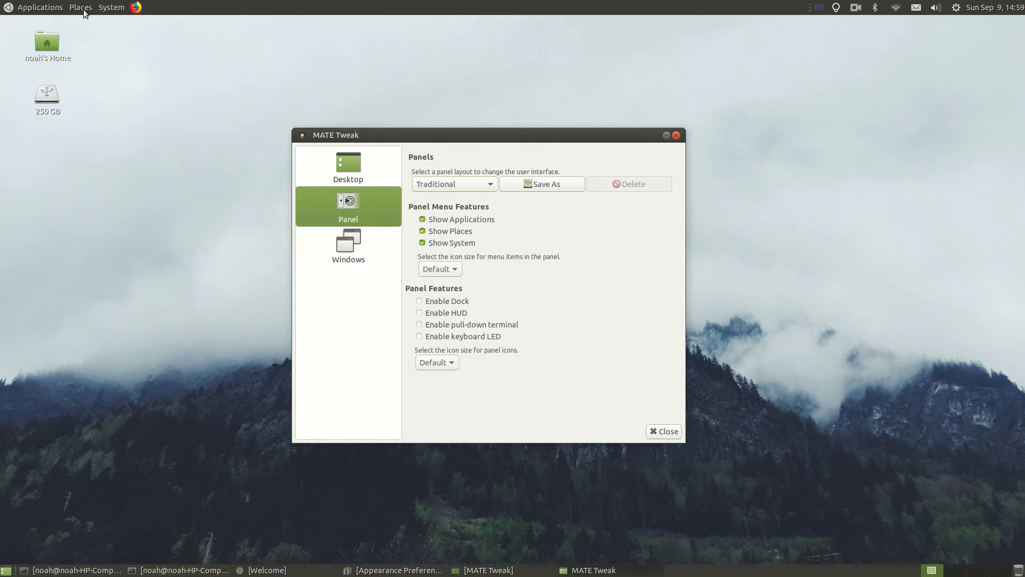
# - Browse the Traditional layout's Applications categories and the System entries, including Administration
pyautogui.click(40, 8)
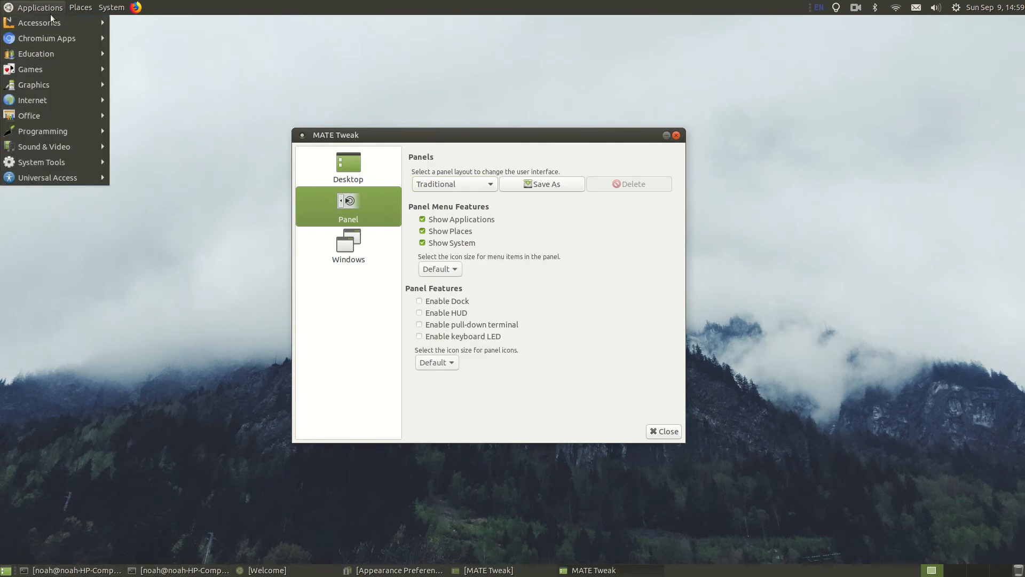
pyautogui.click(41, 13)
pyautogui.click(40, 11)
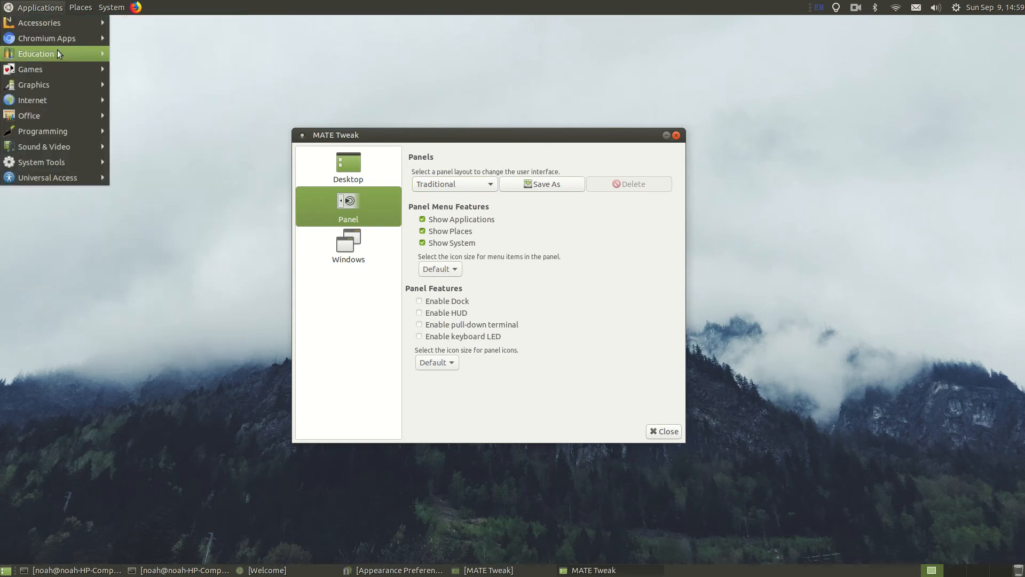
pyautogui.moveTo(52, 37)
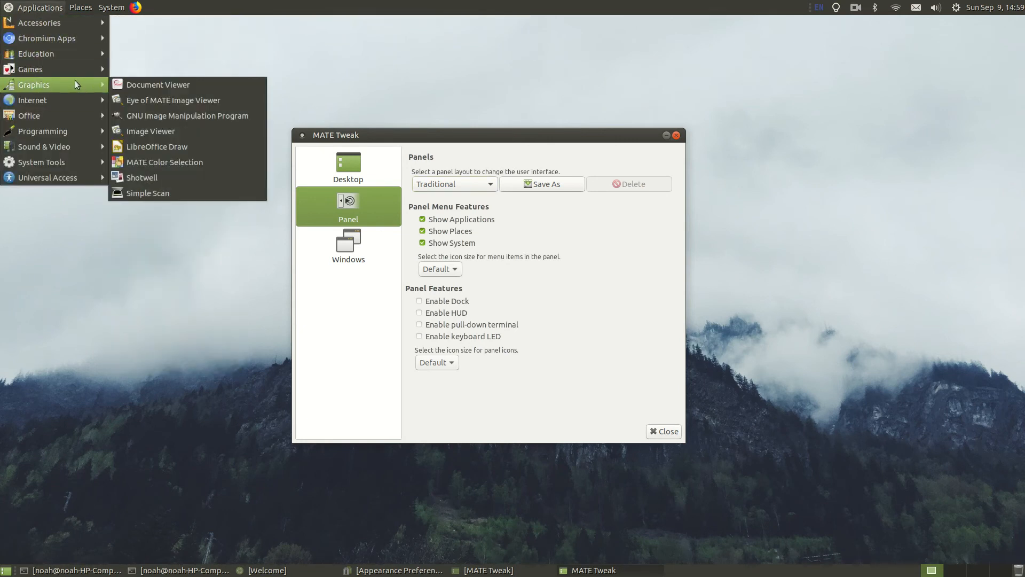
pyautogui.moveTo(75, 102)
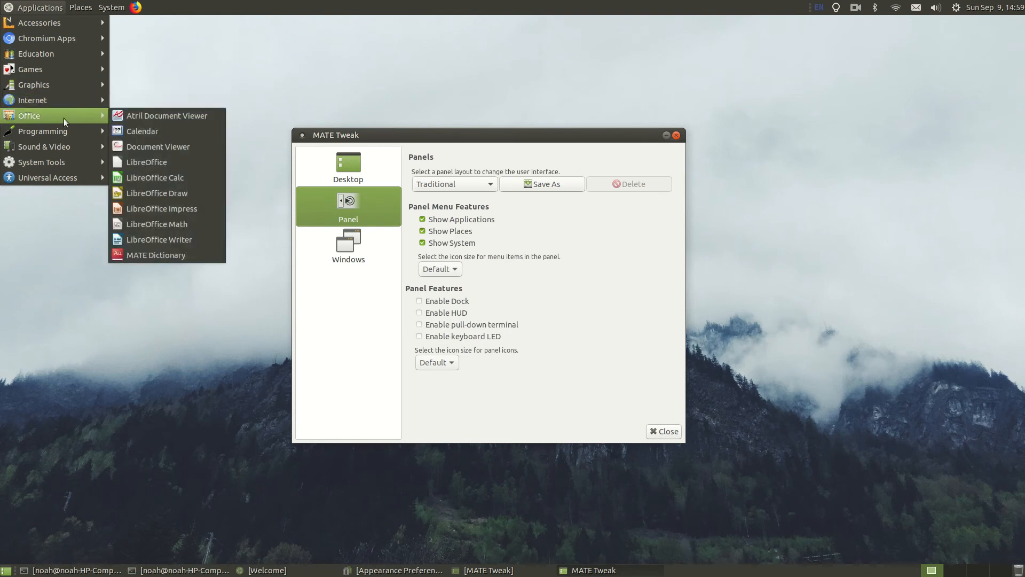
pyautogui.moveTo(60, 140)
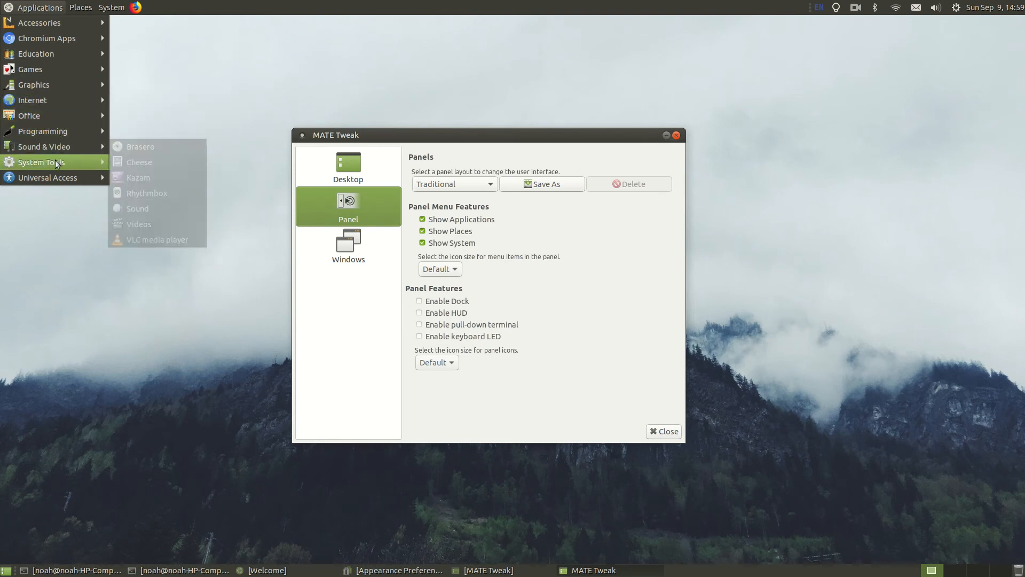
pyautogui.moveTo(111, 7)
pyautogui.moveTo(152, 37)
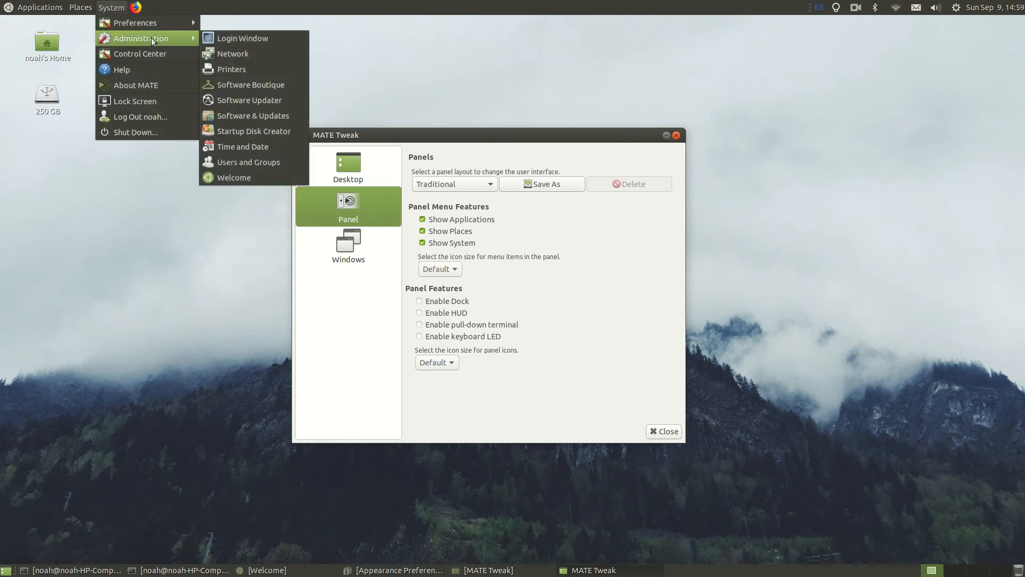
pyautogui.click(113, 8)
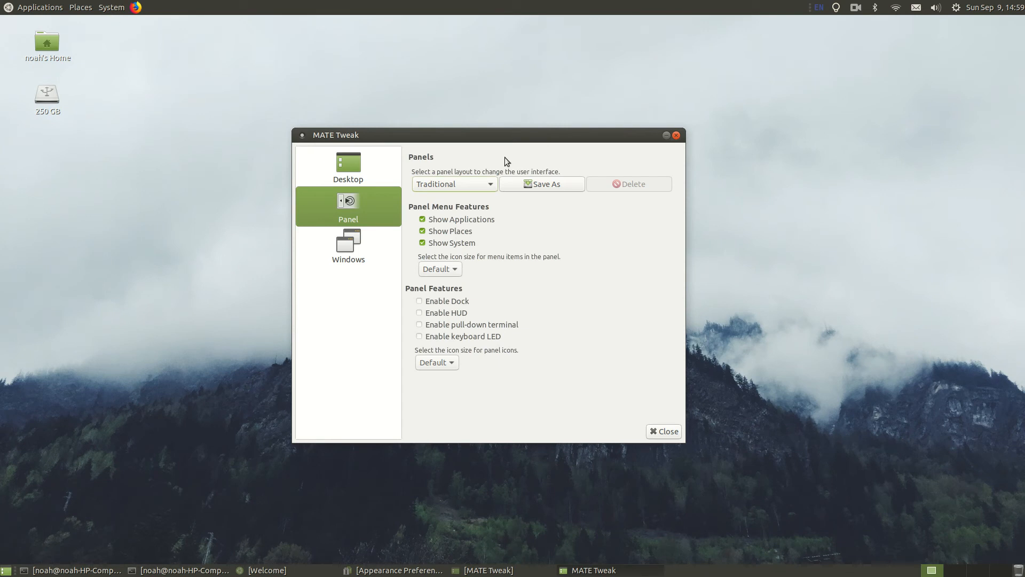
# - Switch the panel layout to Custom: Familiar2, accept the configuration reset and close MATE Tweak
pyautogui.click(441, 185)
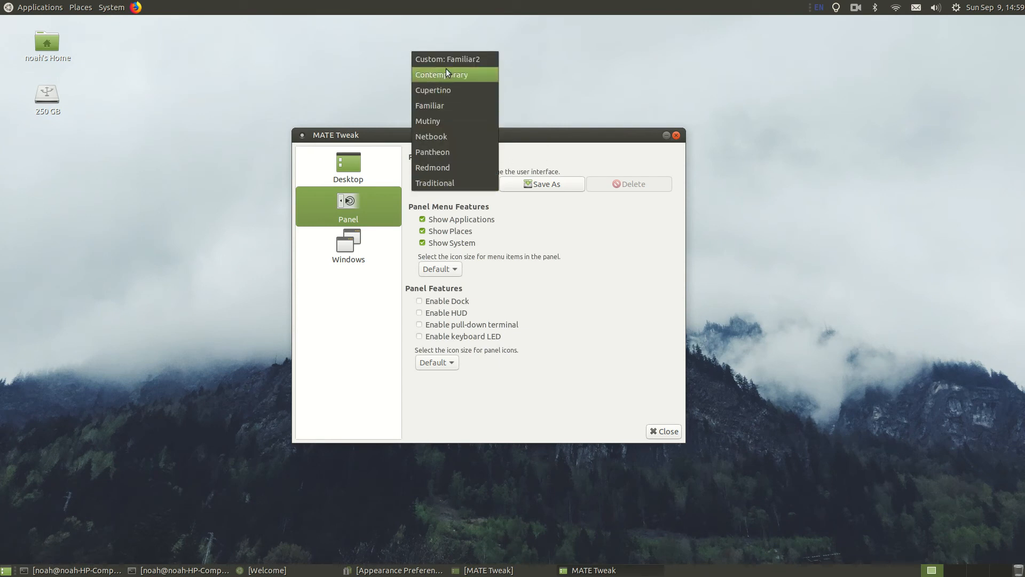
pyautogui.click(473, 61)
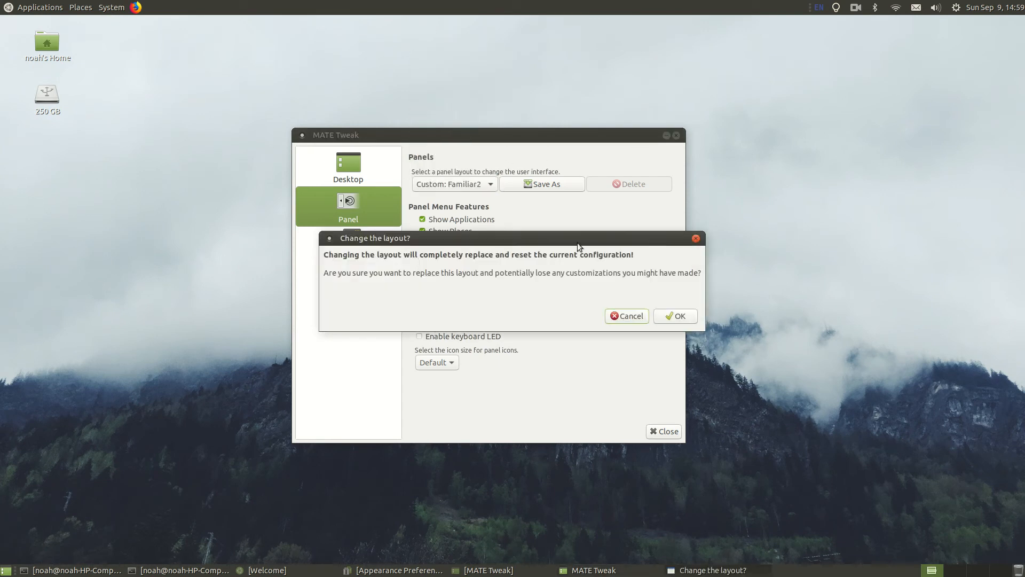
pyautogui.click(676, 316)
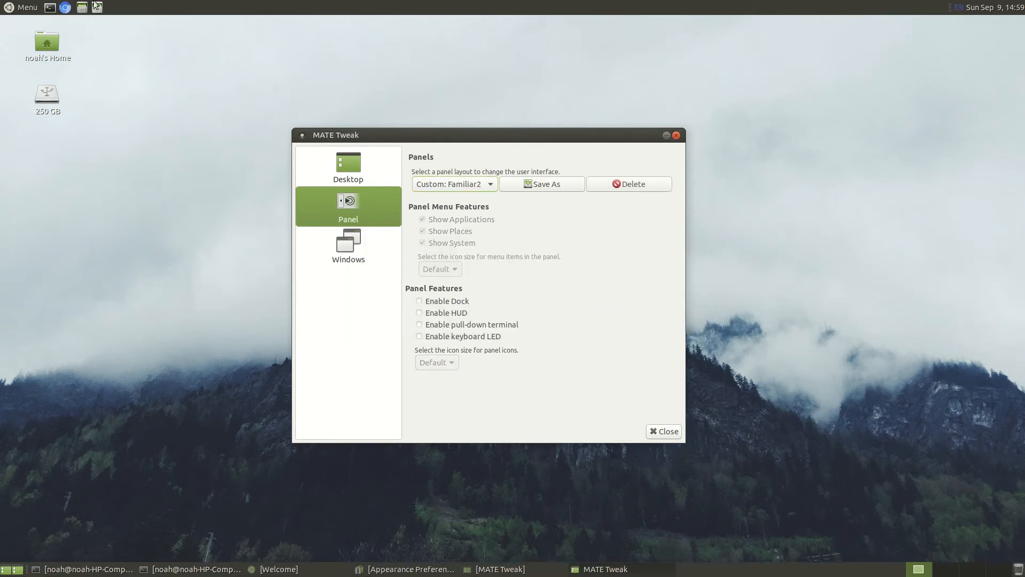
pyautogui.rightClick(97, 7)
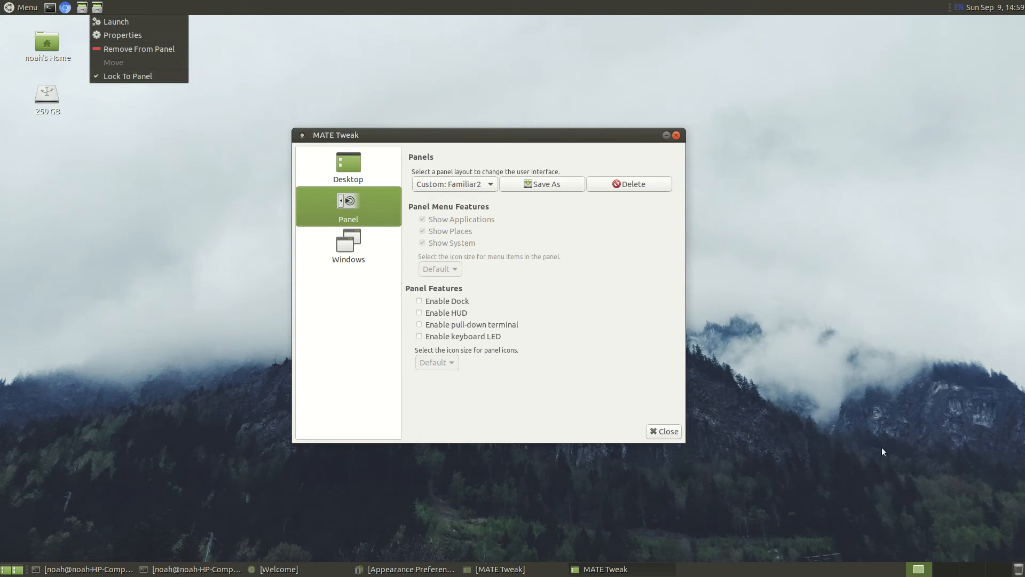
pyautogui.click(874, 42)
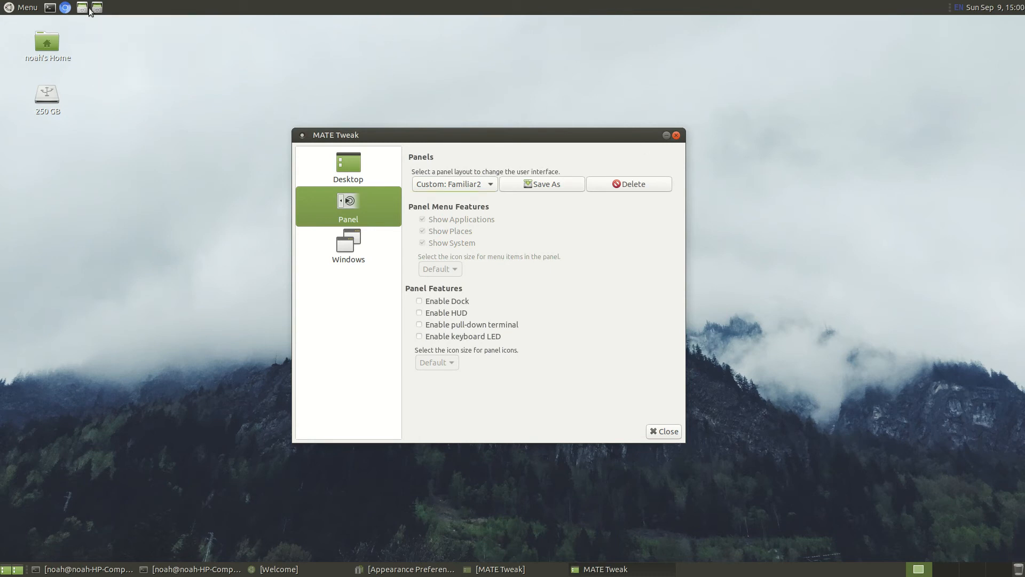
pyautogui.click(677, 135)
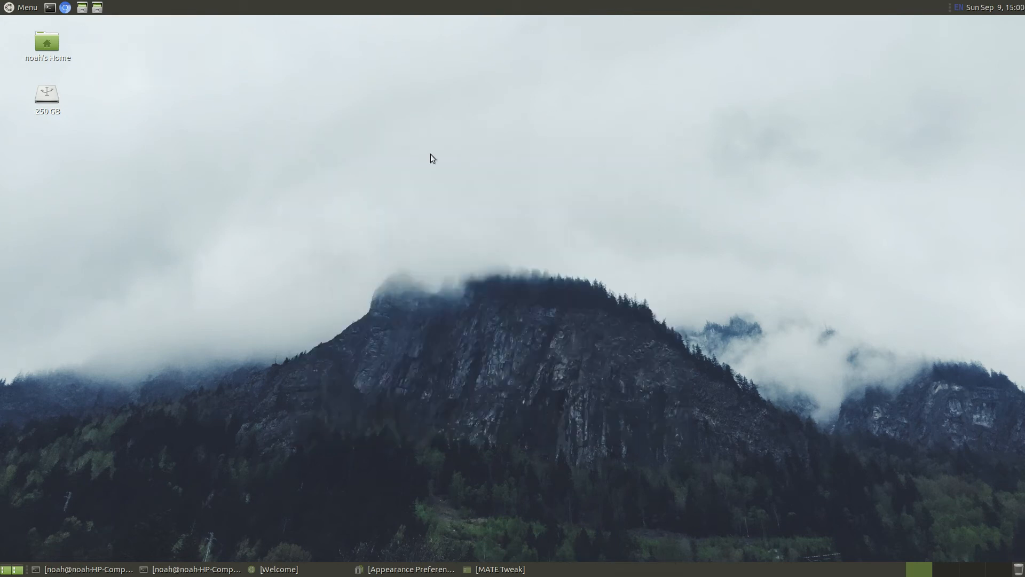
# - Add the Indicator Applet to the top panel, searching the available items for "app", and close the item list
pyautogui.click(18, 10)
pyautogui.click(18, 10)
pyautogui.rightClick(841, 7)
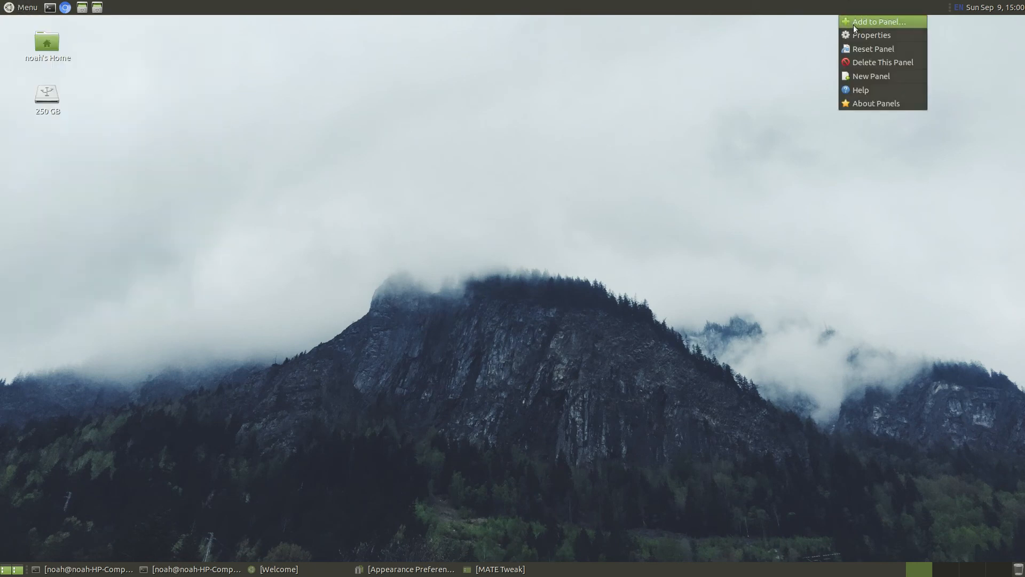
pyautogui.click(851, 22)
pyautogui.write('a[[')
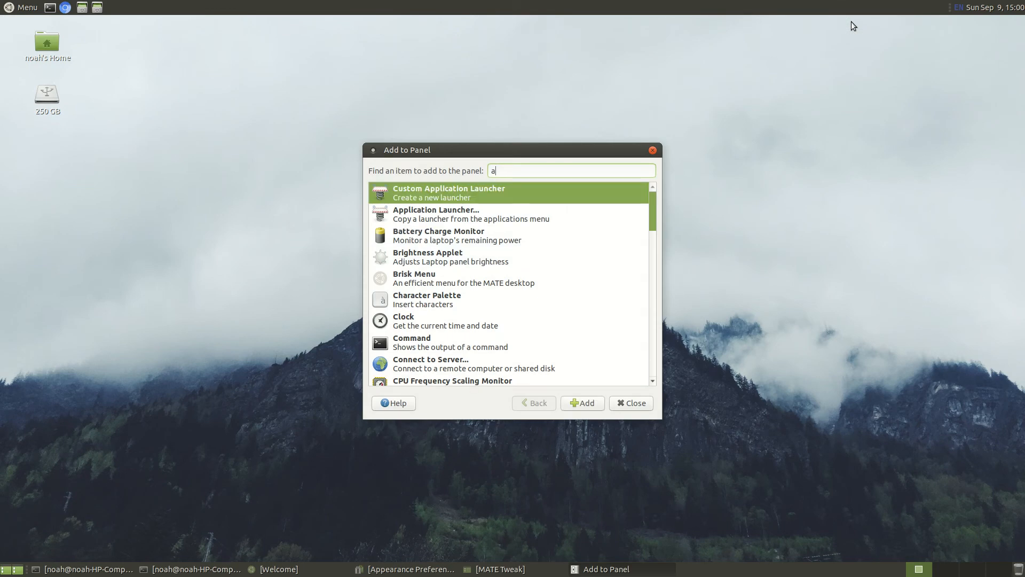
pyautogui.press('BackSpace')
pyautogui.write('pp')
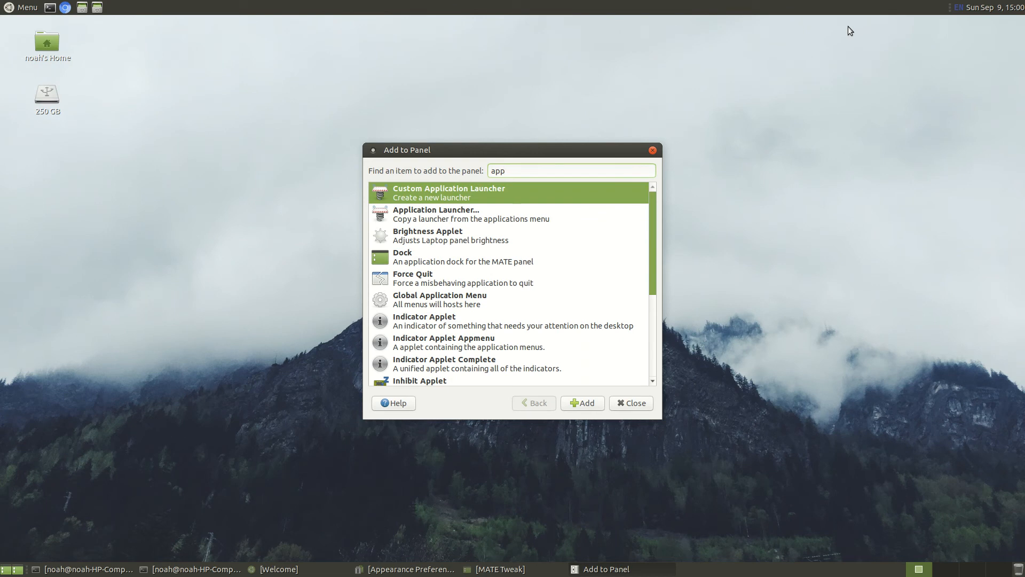
pyautogui.click(468, 323)
pyautogui.click(587, 404)
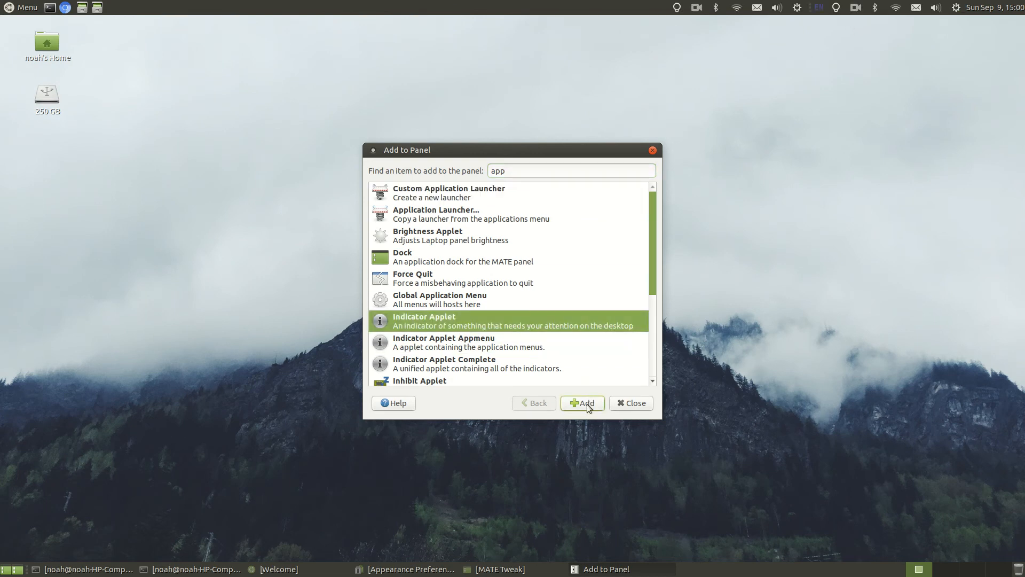
pyautogui.click(652, 152)
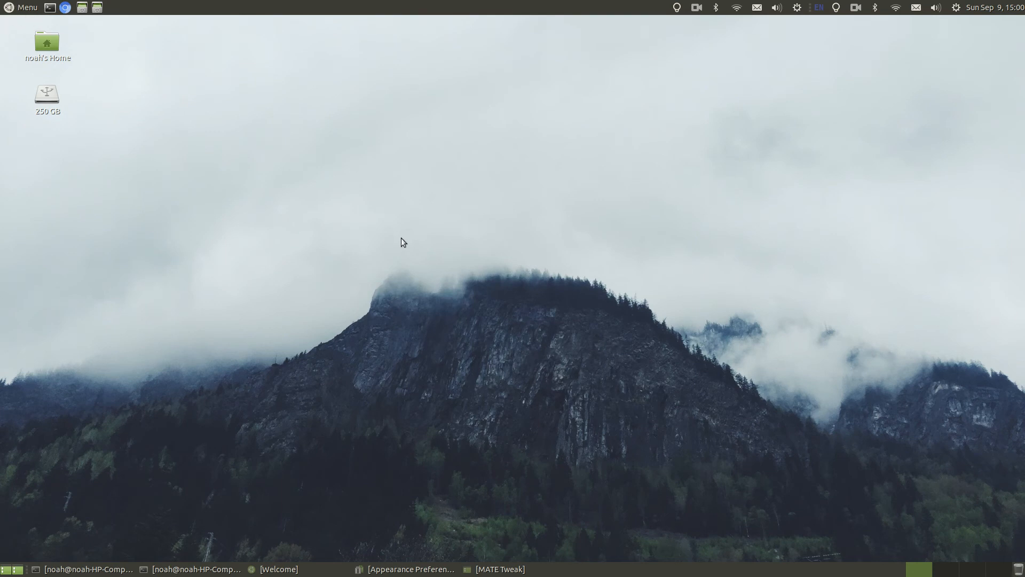
# - Bring up the desktop background preferences, look through the wallpapers, and apply the tree bark photo with the dialog moved aside
pyautogui.rightClick(302, 153)
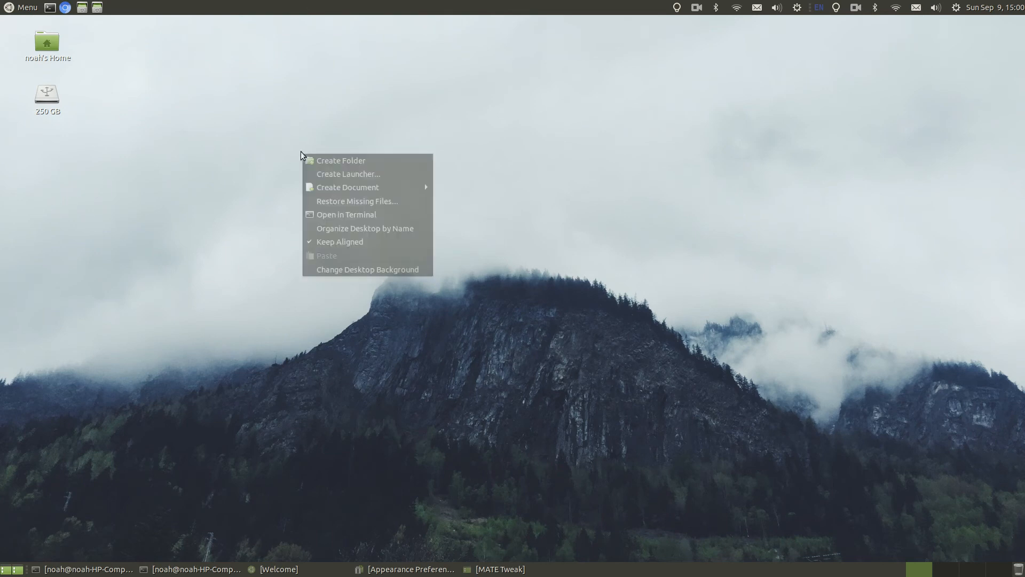
pyautogui.click(368, 269)
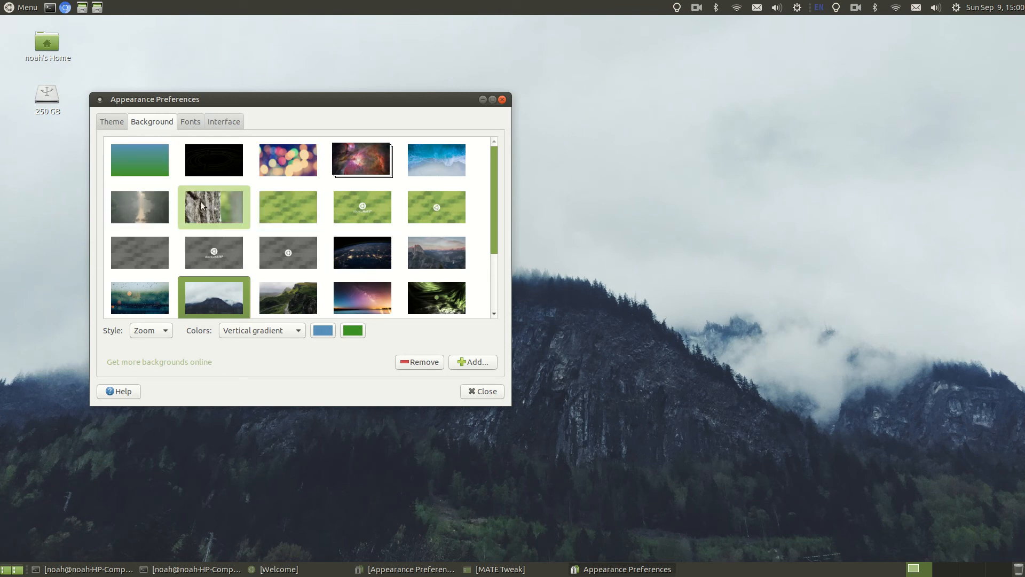
pyautogui.scroll(-3, 159, 211)
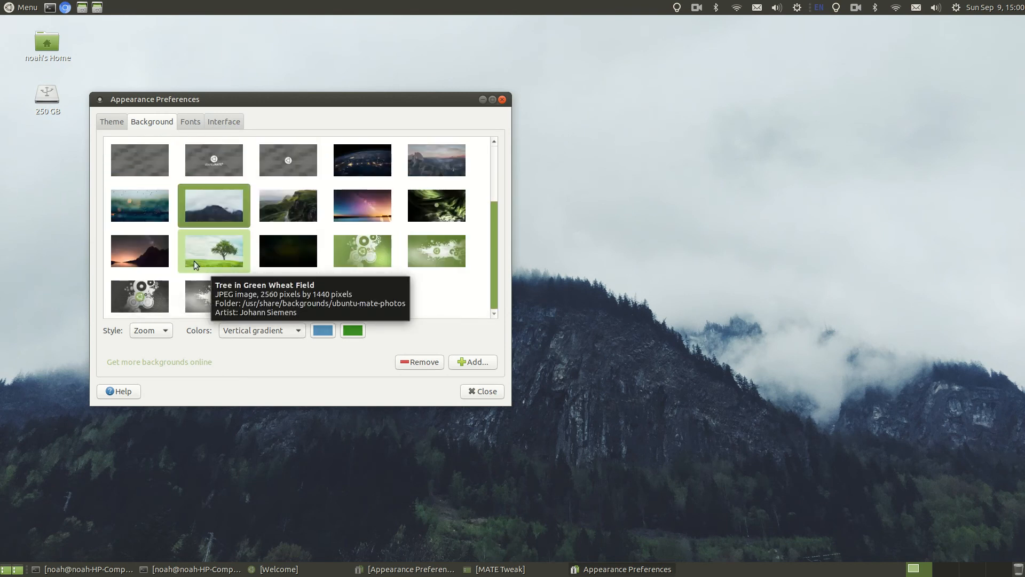
pyautogui.scroll(3, 239, 295)
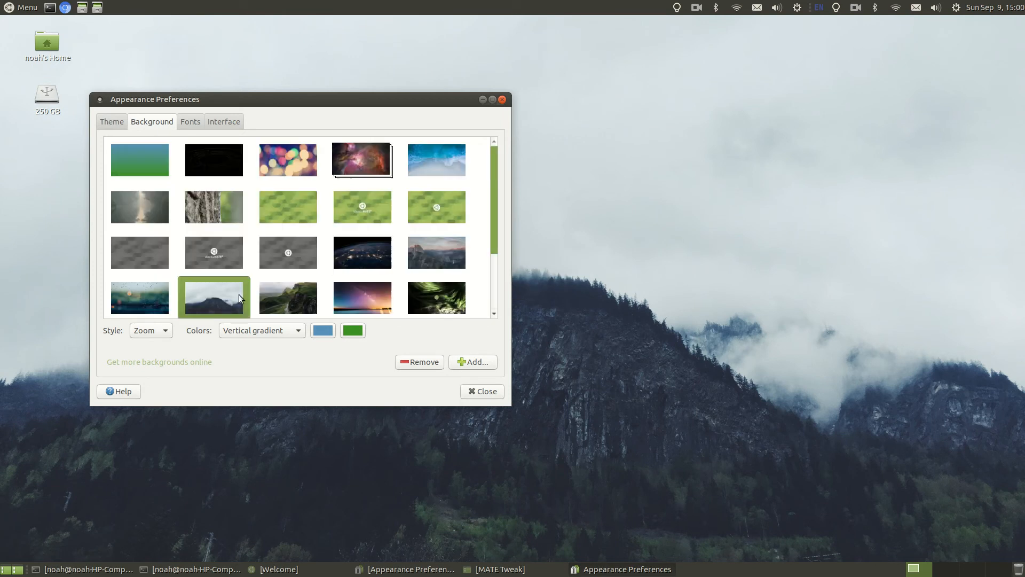
pyautogui.click(213, 212)
pyautogui.moveTo(252, 99); pyautogui.dragTo(531, 176)
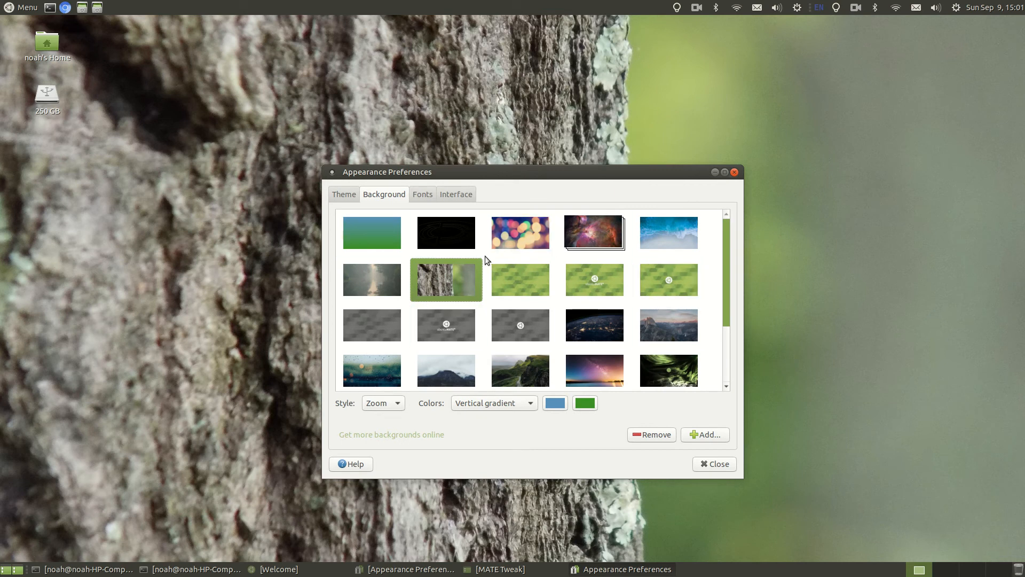
# - Try the green geometric wallpapers in turn: plain, with the Ubuntu MATE wordmark, and with only the logo
pyautogui.click(511, 277)
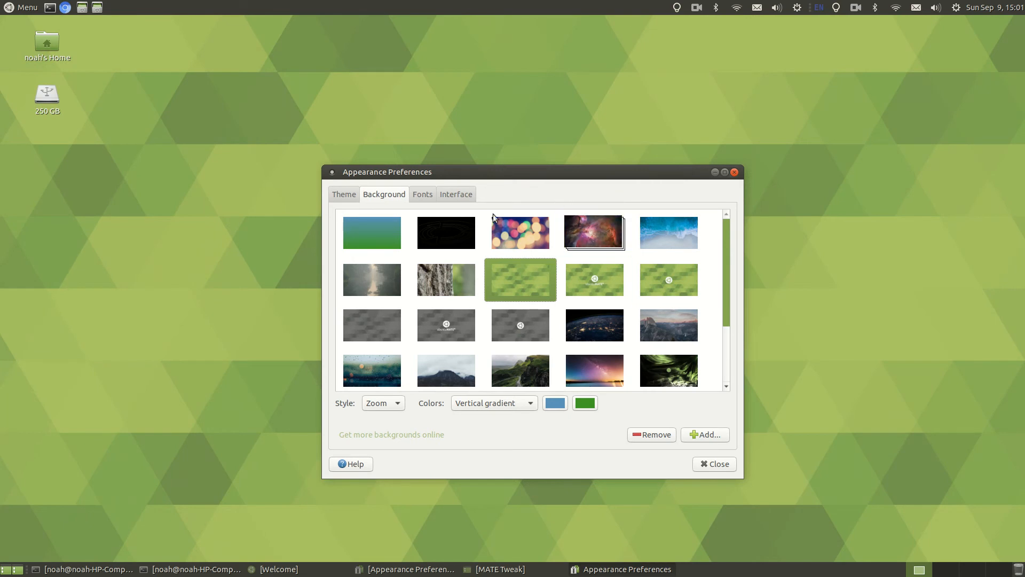
pyautogui.click(586, 280)
pyautogui.moveTo(472, 185); pyautogui.dragTo(307, 93)
pyautogui.click(504, 186)
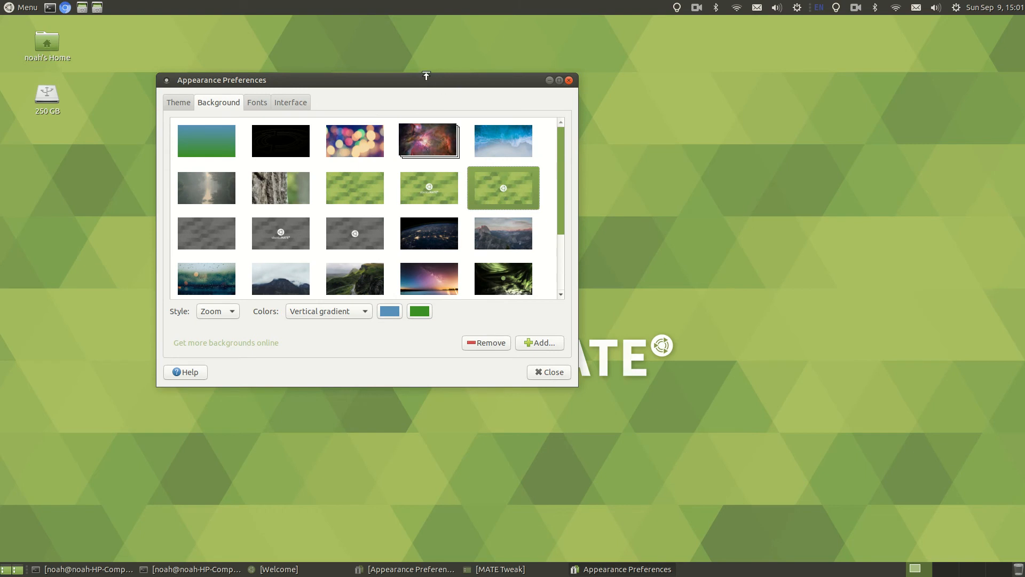
pyautogui.moveTo(421, 92); pyautogui.dragTo(648, 92)
# - Try the nebula slideshow and the blue ocean wave wallpaper, moving the dialog out of the way to see them
pyautogui.click(501, 151)
pyautogui.moveTo(576, 91); pyautogui.dragTo(475, 423)
pyautogui.click(455, 115)
pyautogui.click(519, 114)
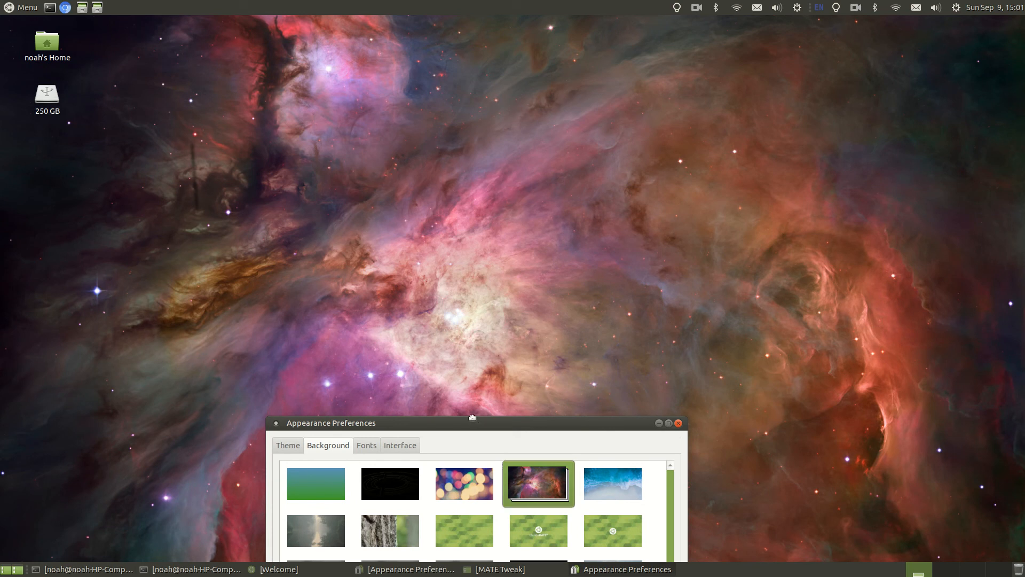
pyautogui.moveTo(473, 419); pyautogui.dragTo(430, 69)
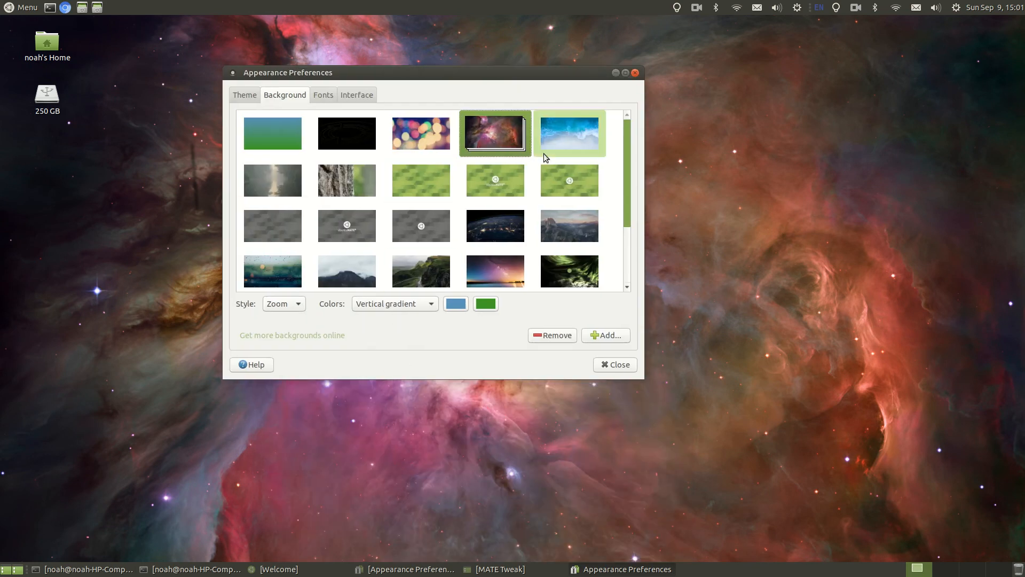
pyautogui.click(562, 151)
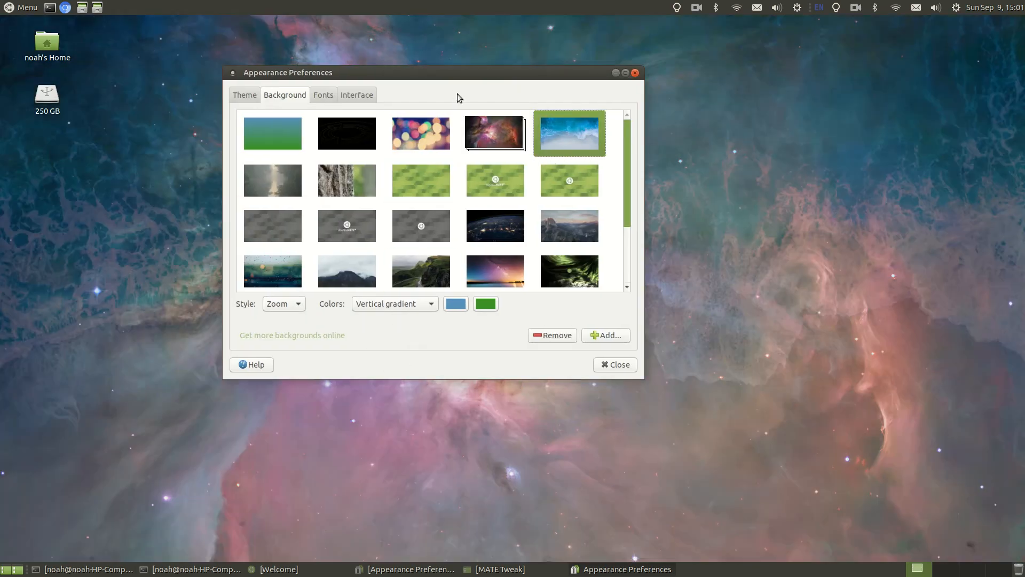
pyautogui.moveTo(423, 78); pyautogui.dragTo(414, 21)
# - Try the plain and wordmark versions of the grey geometric wallpaper, followed by the misty river photo
pyautogui.click(254, 175)
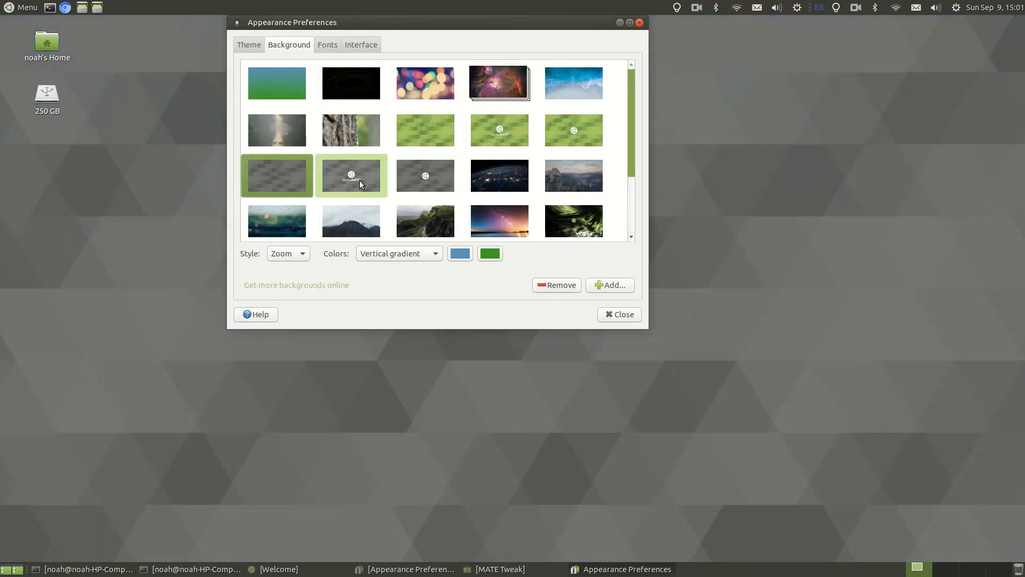
pyautogui.click(358, 180)
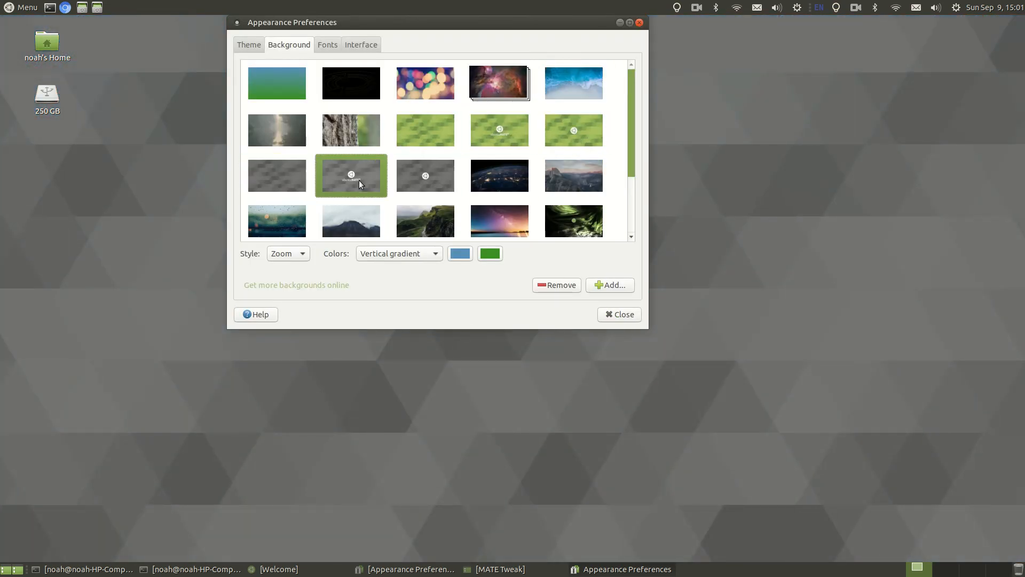
pyautogui.click(291, 140)
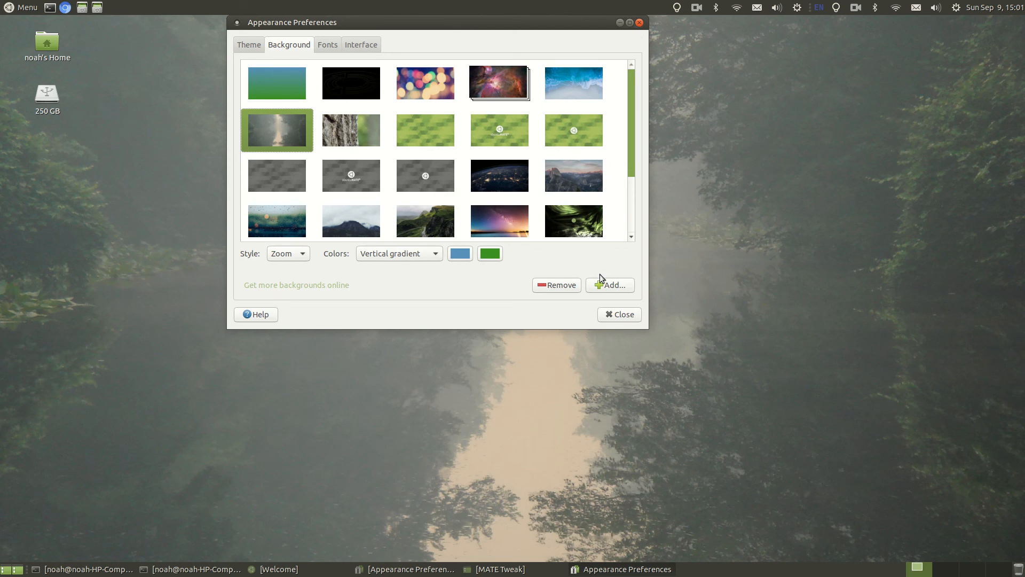
pyautogui.moveTo(444, 24); pyautogui.dragTo(427, 90)
pyautogui.moveTo(450, 126); pyautogui.dragTo(477, 131)
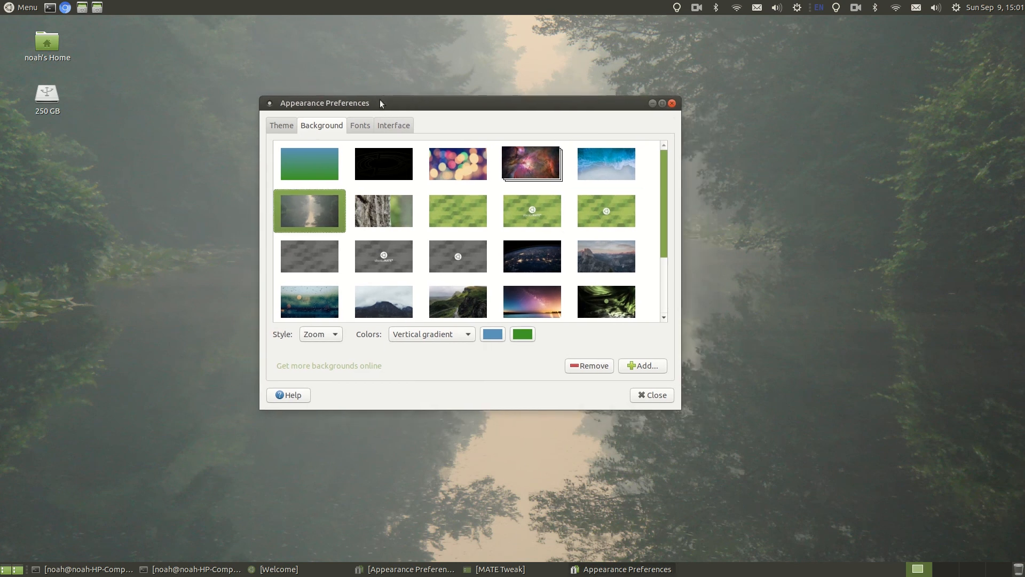
pyautogui.moveTo(379, 99); pyautogui.dragTo(379, 73)
# - Try the grey geometric wallpapers with wordmark and with logo only, and finish on the Earth-at-night image
pyautogui.click(373, 232)
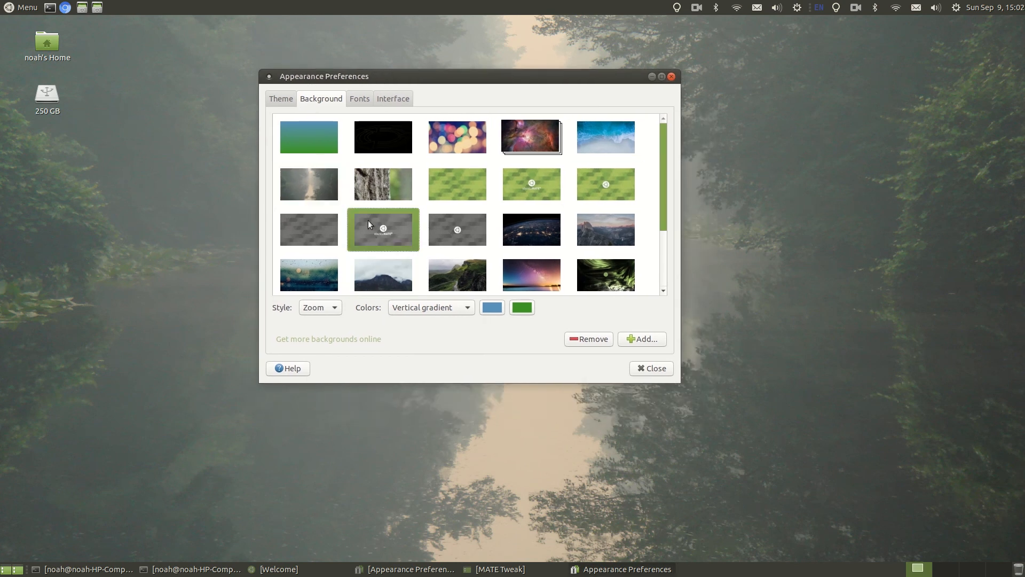
pyautogui.click(448, 238)
pyautogui.moveTo(477, 76); pyautogui.dragTo(495, 147)
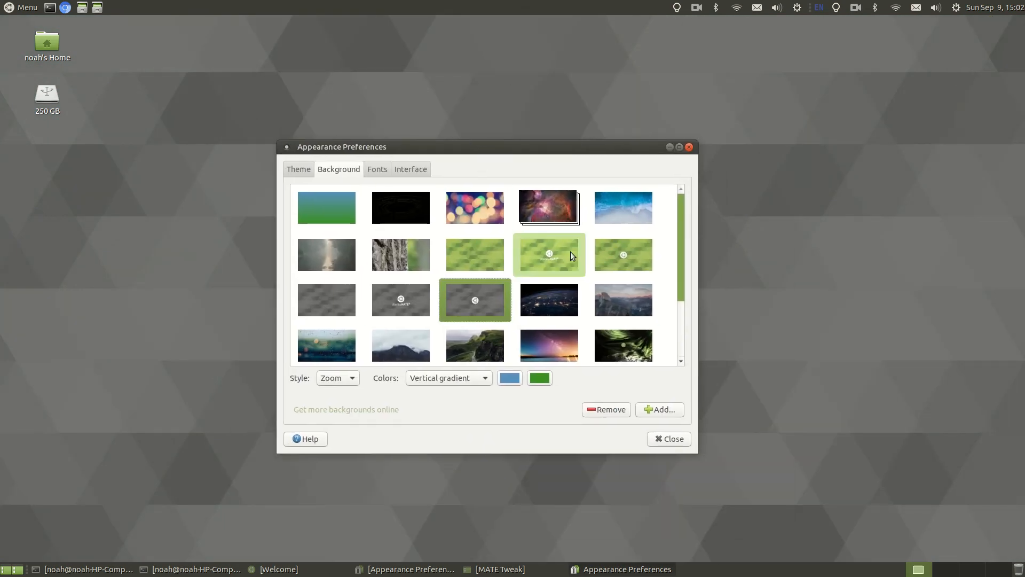
pyautogui.moveTo(556, 153); pyautogui.dragTo(502, 60)
pyautogui.click(495, 160)
pyautogui.click(476, 214)
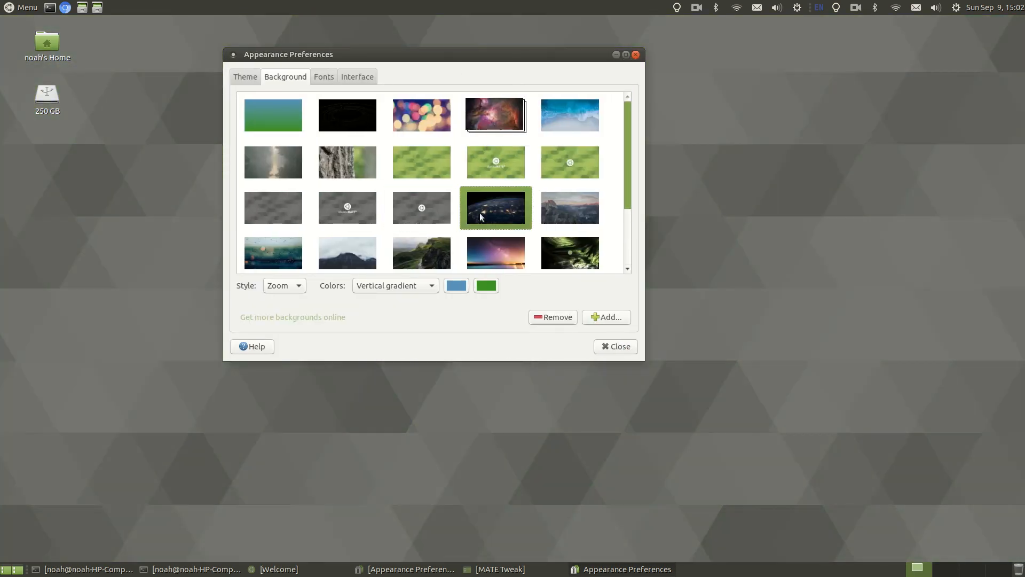
# - Apply the mountain valley wallpaper with the waterfall, compare it with the Earth-at-night image, and return to the valley photo
pyautogui.moveTo(456, 57); pyautogui.dragTo(498, 122)
pyautogui.scroll(-1, 624, 272)
pyautogui.click(614, 239)
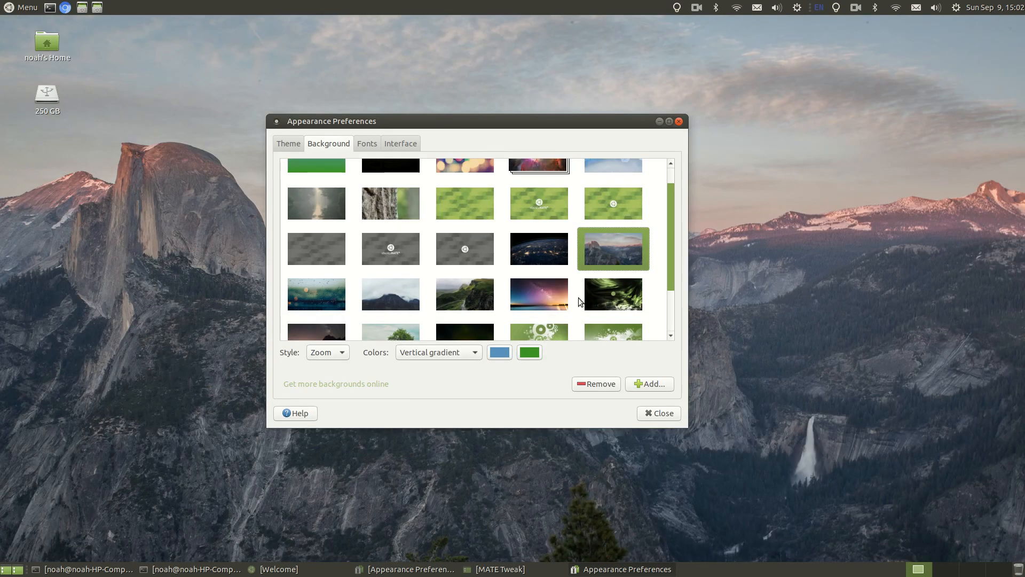
pyautogui.click(549, 246)
pyautogui.moveTo(552, 123); pyautogui.dragTo(555, 75)
pyautogui.click(586, 211)
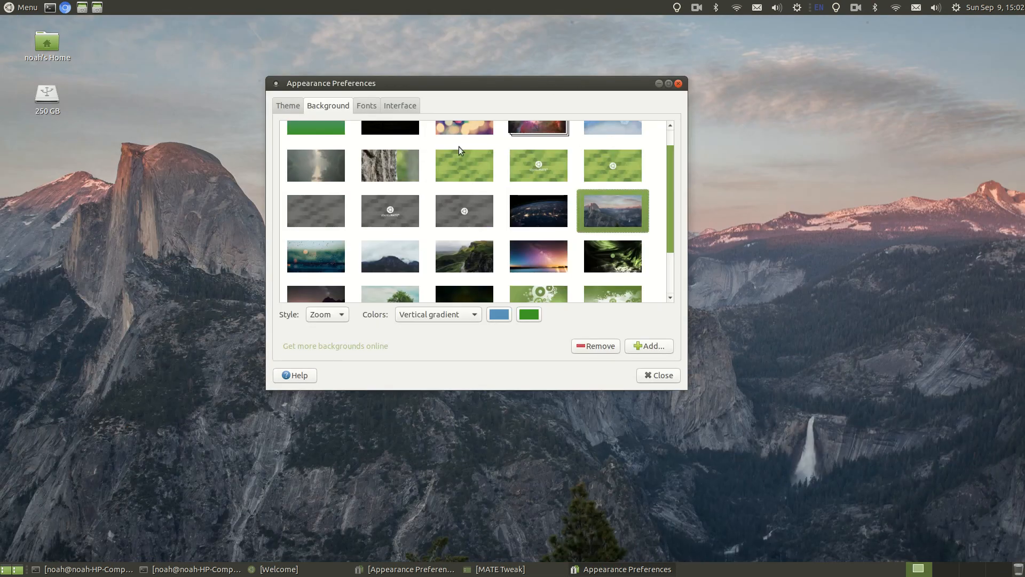
pyautogui.moveTo(480, 83); pyautogui.dragTo(573, 37)
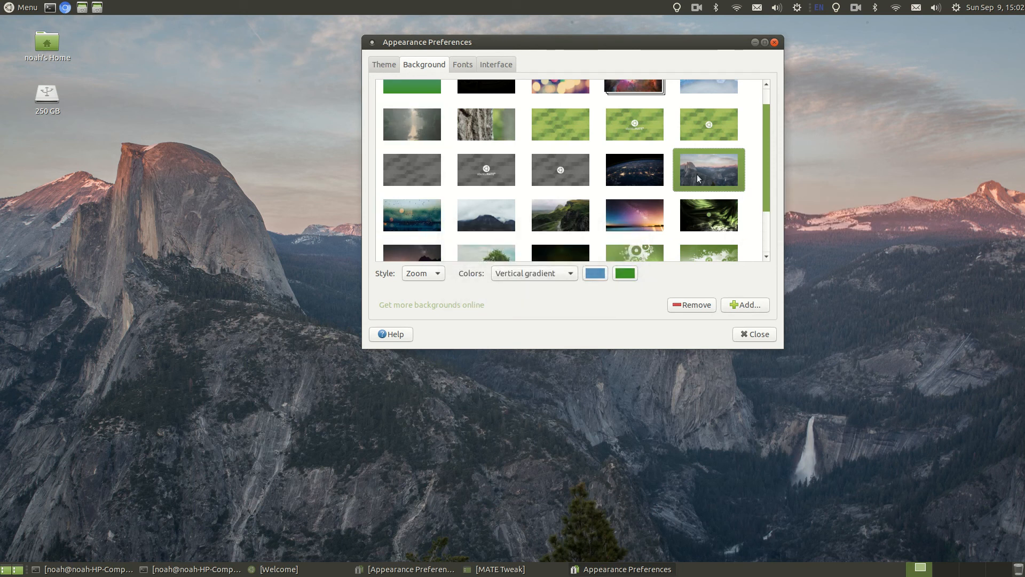
# - Try the raindrops-on-glass wallpaper and the cloudy forest mountain wallpaper
pyautogui.click(419, 219)
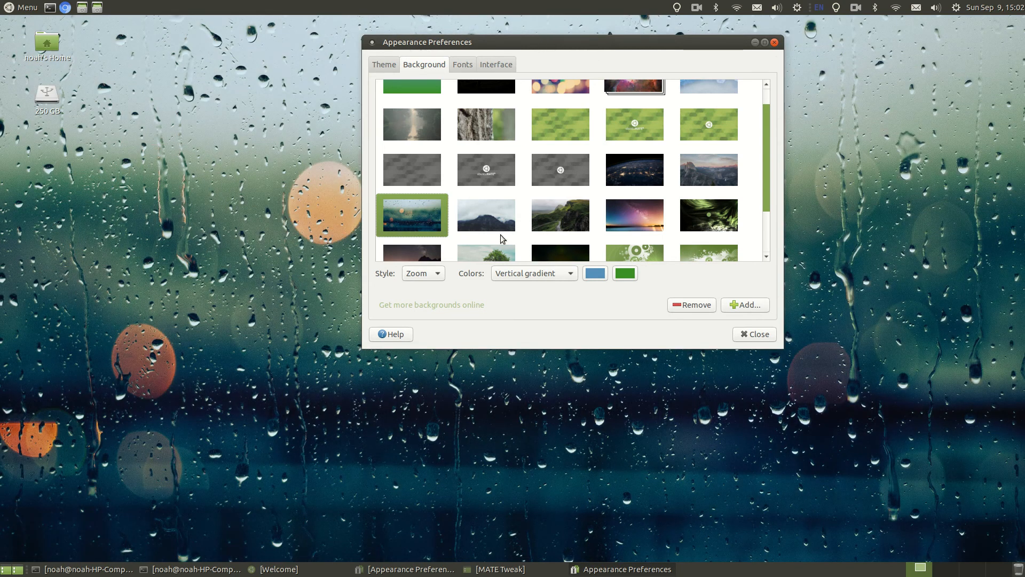
pyautogui.click(486, 216)
pyautogui.moveTo(529, 43); pyautogui.dragTo(346, 27)
# - Try the Quiraing landscape wallpaper and the colourful starry sky over the coast as backgrounds
pyautogui.click(418, 227)
pyautogui.scroll(-2, 415, 216)
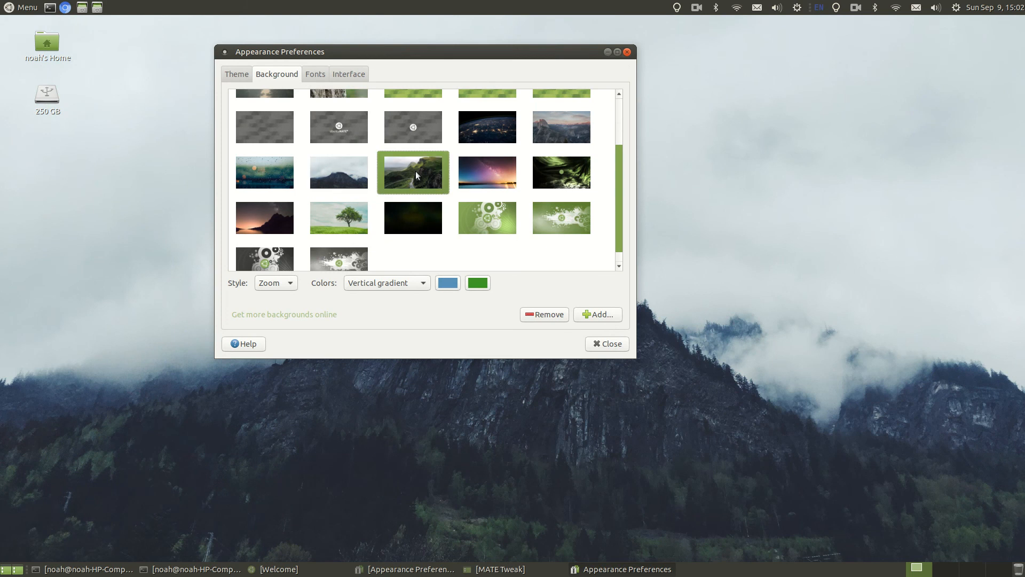
pyautogui.moveTo(403, 48); pyautogui.dragTo(485, 103)
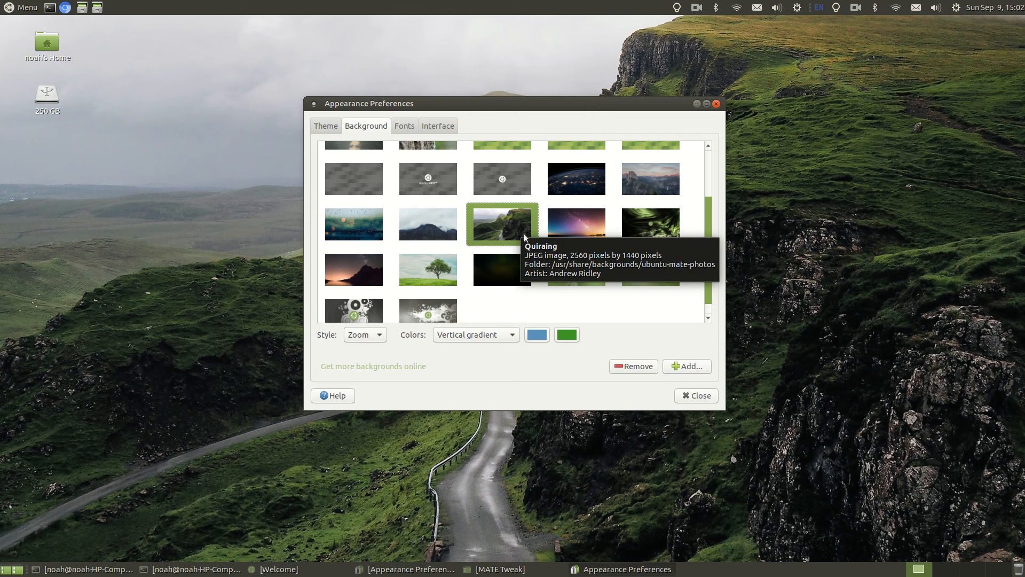
pyautogui.click(588, 229)
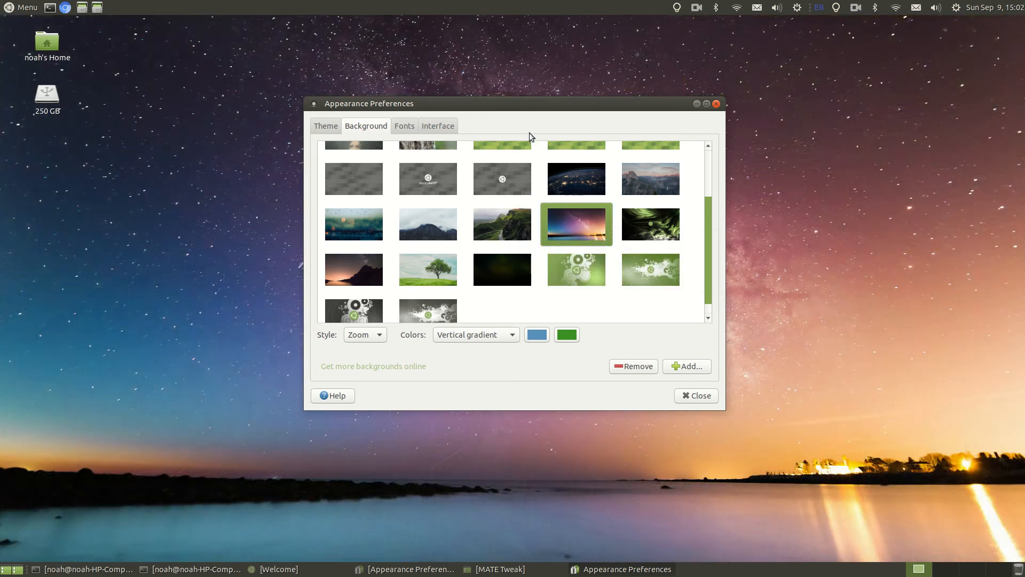
pyautogui.moveTo(520, 104); pyautogui.dragTo(491, 126)
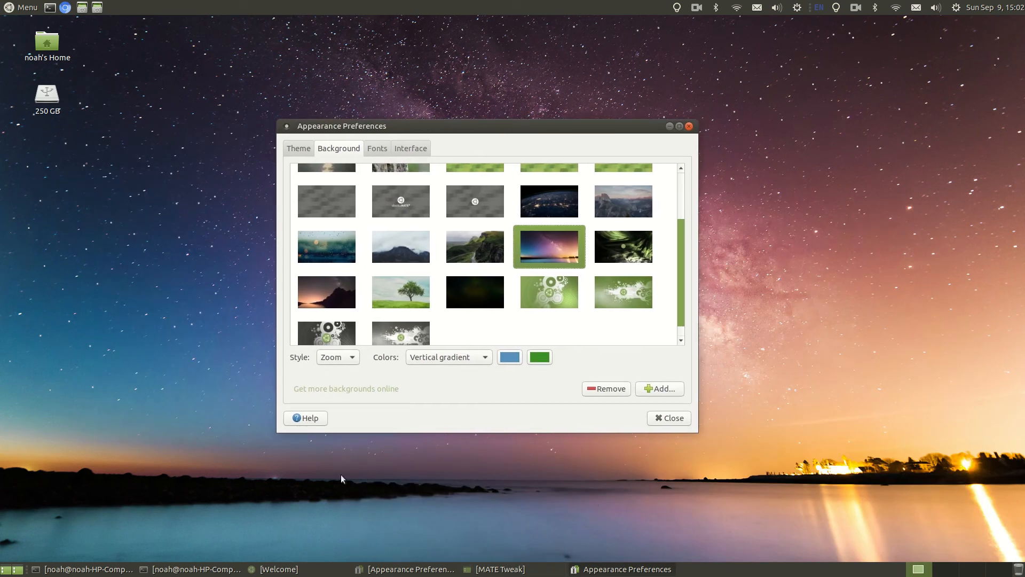
# - Try the black and green abstract wallpaper with the Ubuntu MATE logo, moving the dialog down to reveal it
pyautogui.click(628, 252)
pyautogui.moveTo(439, 125); pyautogui.dragTo(426, 544)
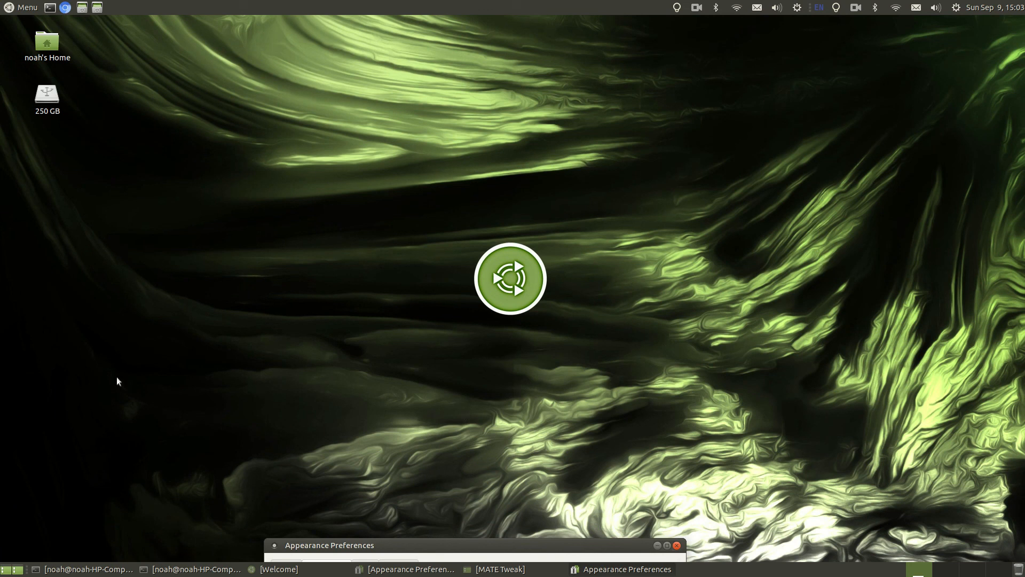
pyautogui.moveTo(487, 546); pyautogui.dragTo(536, 74)
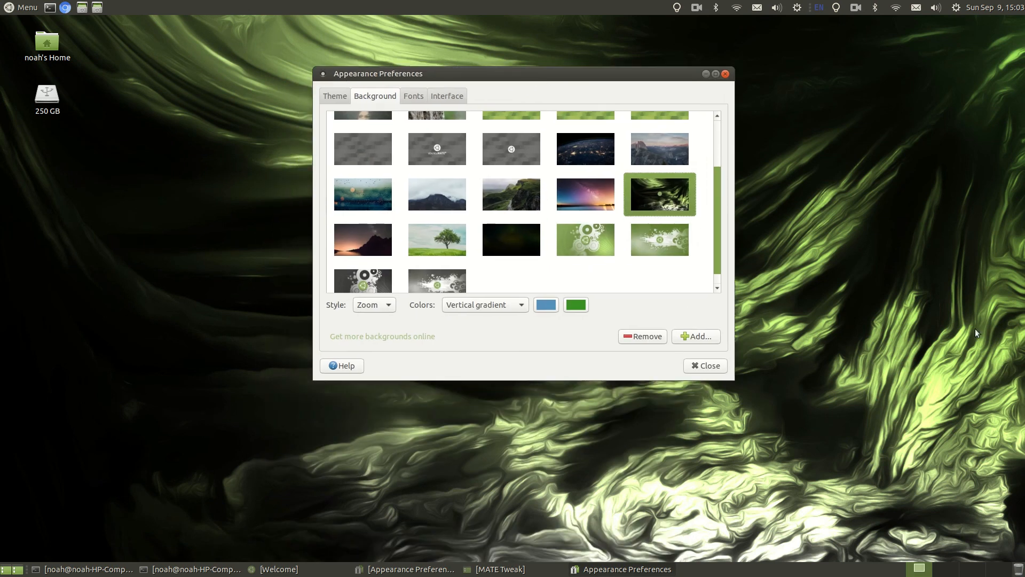
# - Apply the wallpaper of a starry dusk sky over a lake and dark mountains, and look through the remaining thumbnails
pyautogui.click(367, 249)
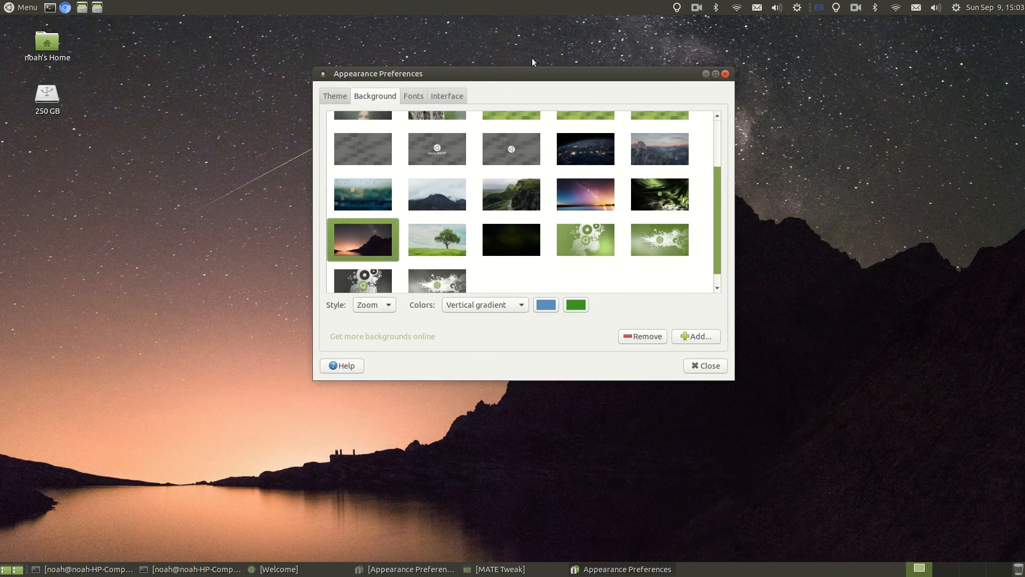
pyautogui.moveTo(532, 58); pyautogui.dragTo(576, 123)
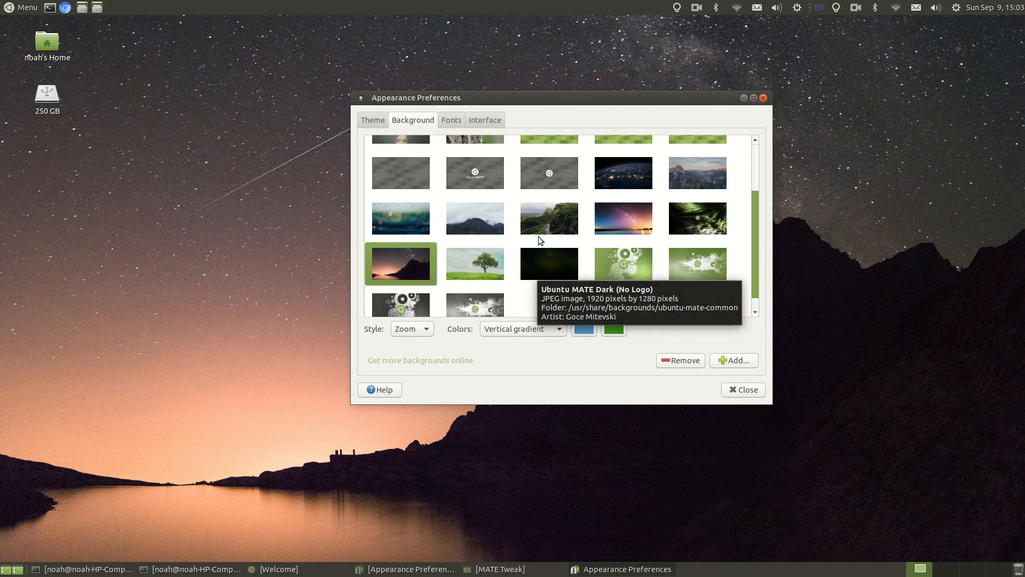
pyautogui.scroll(2, 567, 302)
pyautogui.scroll(-2, 569, 270)
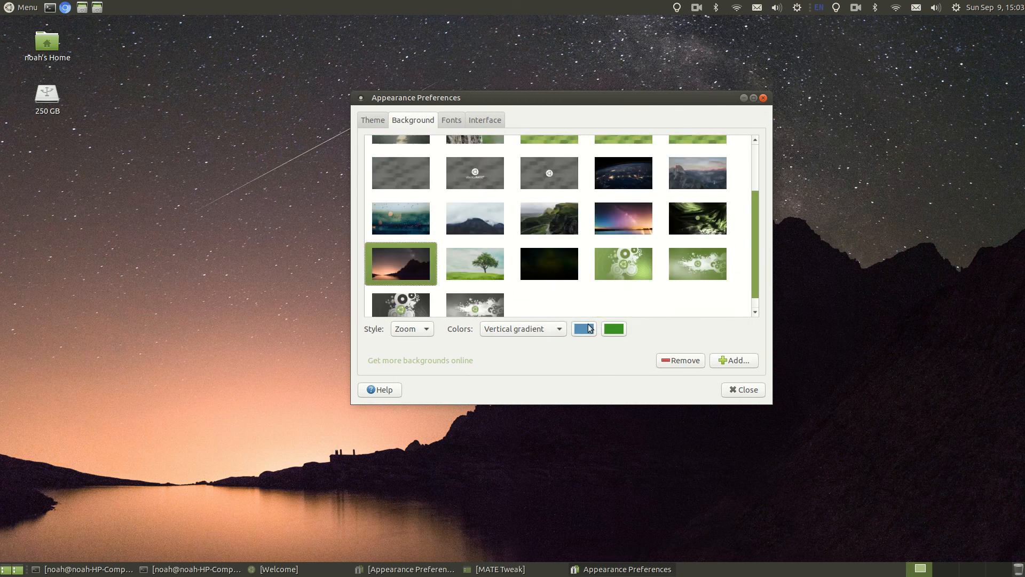
# - Try the lone green tree wallpaper and the dark green starry sky wallpaper, moving the dialog aside to see each
pyautogui.click(480, 264)
pyautogui.moveTo(522, 173); pyautogui.dragTo(277, 115)
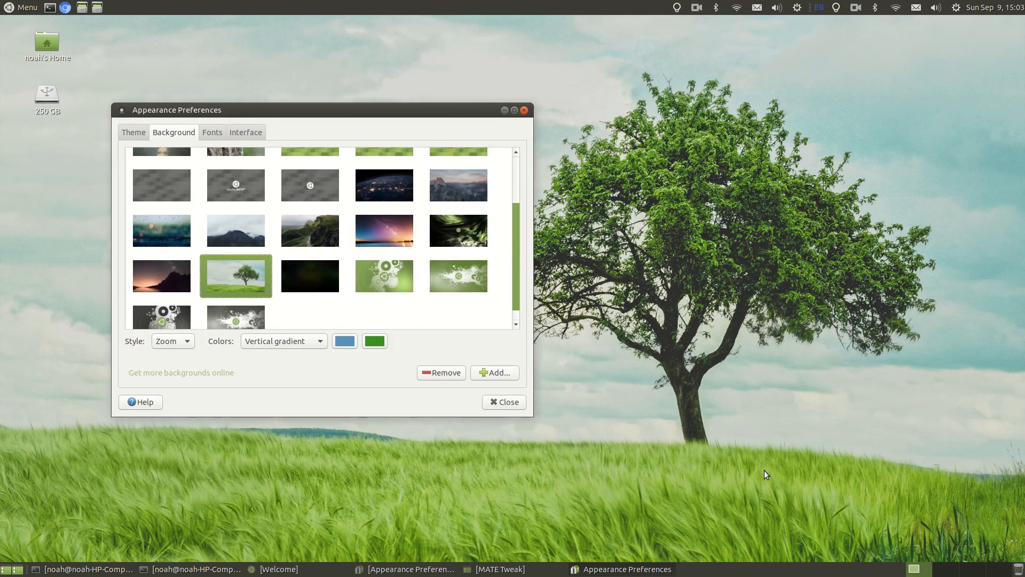
pyautogui.click(297, 272)
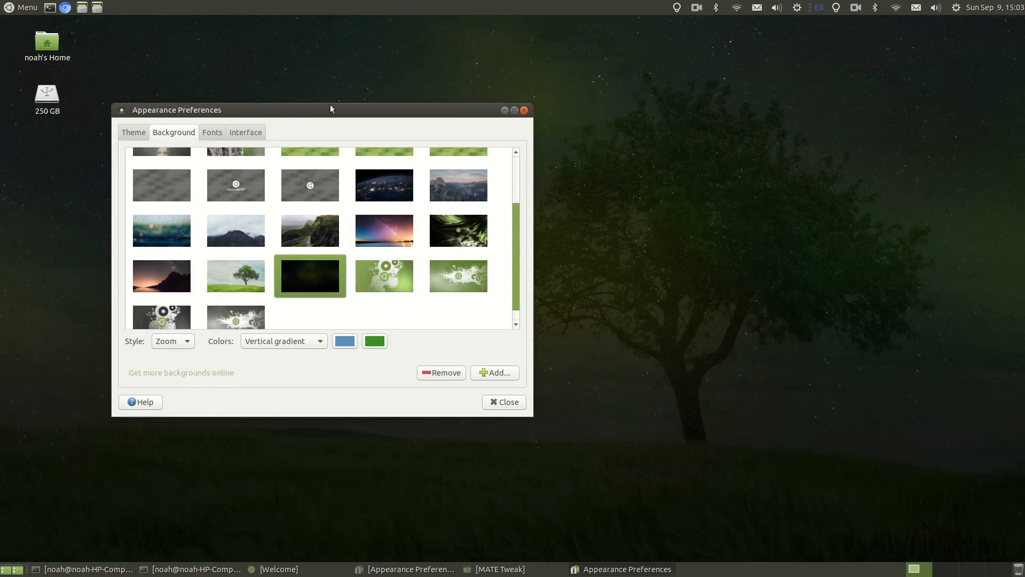
pyautogui.moveTo(361, 133); pyautogui.dragTo(483, 121)
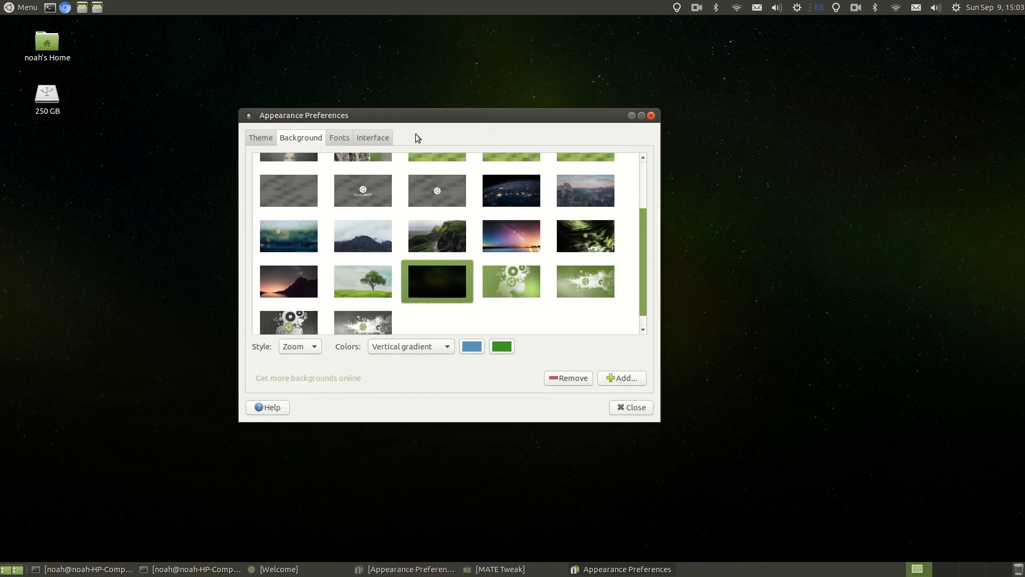
pyautogui.moveTo(492, 121); pyautogui.dragTo(457, 107)
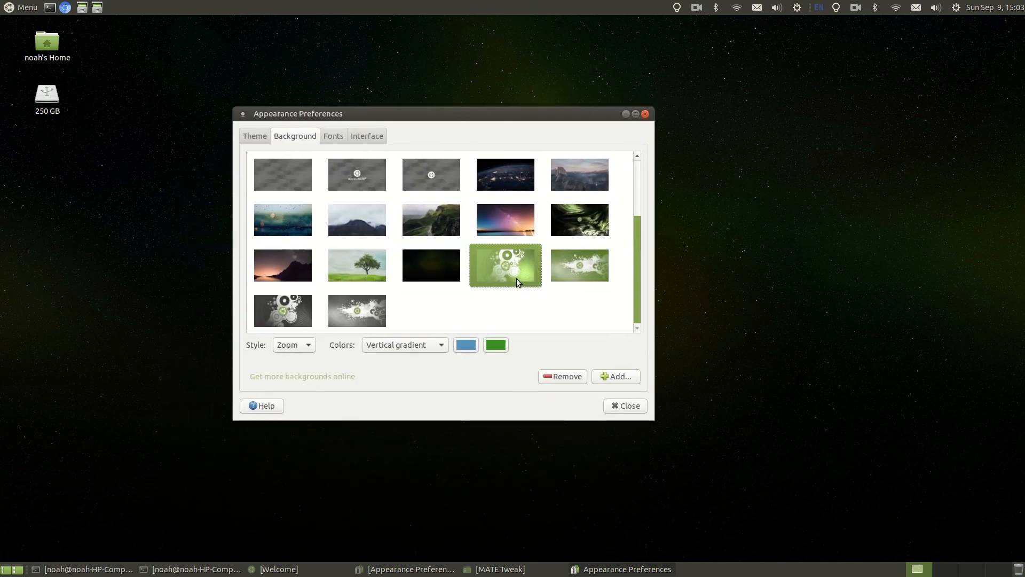
# - Try the green wallpaper with circles and a vertical paint splash, and return to the dark green starry sky
pyautogui.click(517, 277)
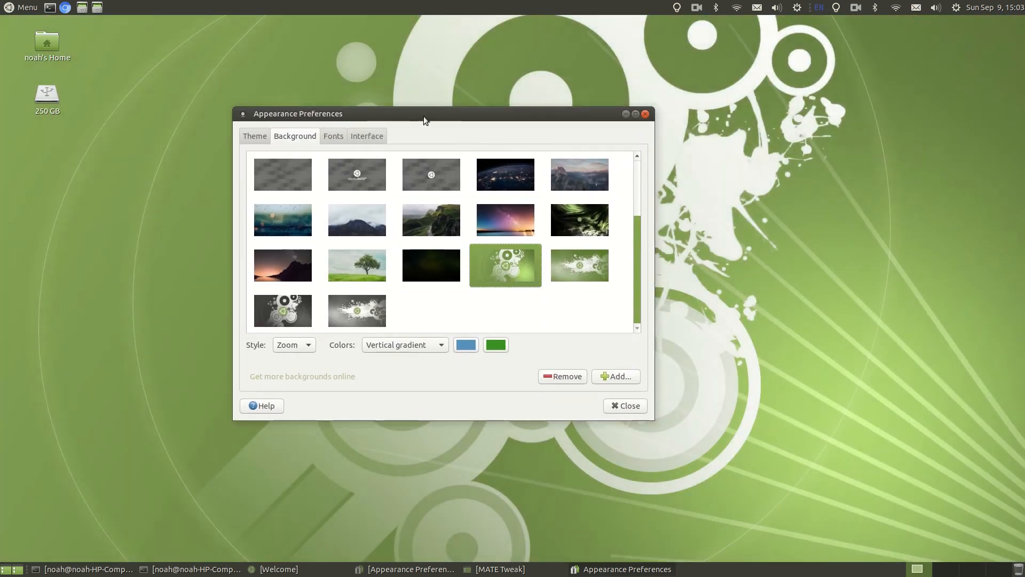
pyautogui.click(445, 272)
pyautogui.moveTo(446, 116); pyautogui.dragTo(537, 75)
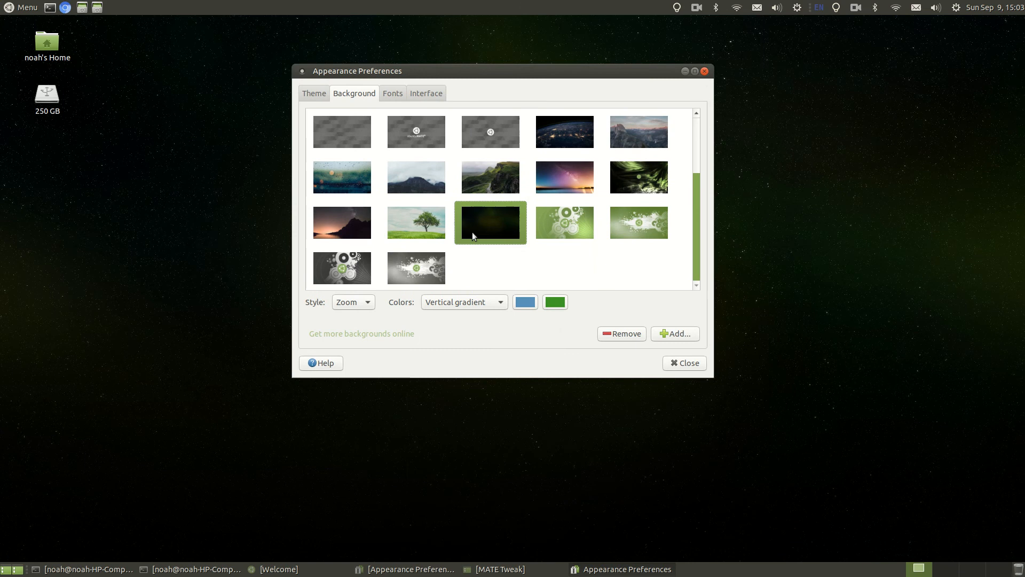
# - Try the green circles wallpaper again and its dark grey counterpart, moving the dialog to view them
pyautogui.click(567, 219)
pyautogui.moveTo(467, 71)
pyautogui.mouseDown()
pyautogui.moveTo(586, 481)
pyautogui.moveTo(424, 170)
pyautogui.moveTo(448, 124)
pyautogui.moveTo(605, 338)
pyautogui.moveTo(603, 482)
pyautogui.moveTo(402, 445)
pyautogui.moveTo(500, 246)
pyautogui.moveTo(501, 117)
pyautogui.moveTo(534, 452)
pyautogui.moveTo(448, 241)
pyautogui.moveTo(459, 8)
pyautogui.moveTo(483, 170)
pyautogui.moveTo(481, 84)
pyautogui.mouseUp()
pyautogui.click(587, 271)
pyautogui.press('Left')
pyautogui.scroll(-2, 482, 272)
pyautogui.click(366, 264)
pyautogui.moveTo(494, 83); pyautogui.dragTo(565, 130)
# - Apply the grey wallpaper with the horizontal white paint splash and green Ubuntu MATE logo, and close Appearance Preferences
pyautogui.click(483, 332)
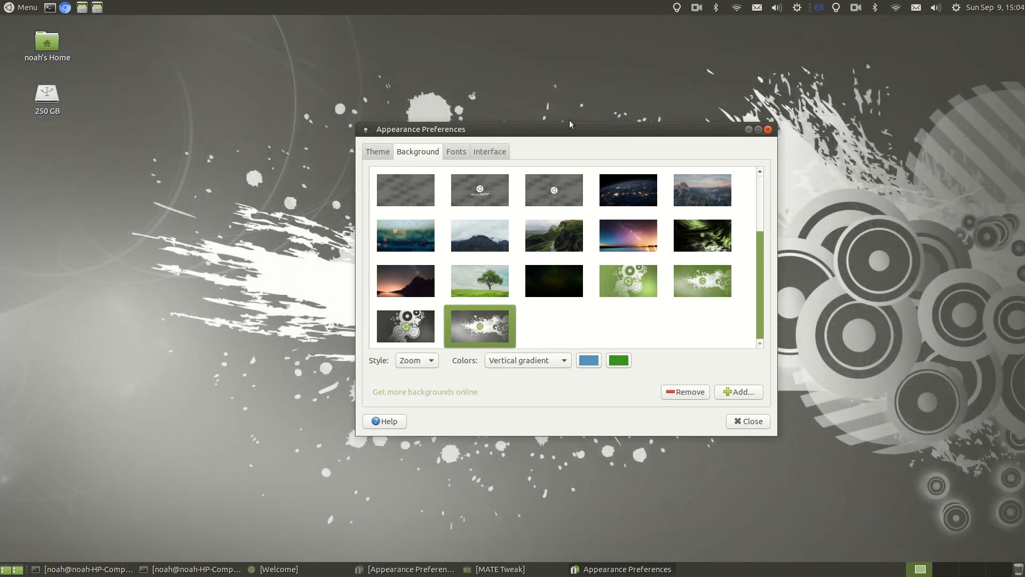
pyautogui.moveTo(537, 126); pyautogui.dragTo(358, 98)
pyautogui.click(590, 103)
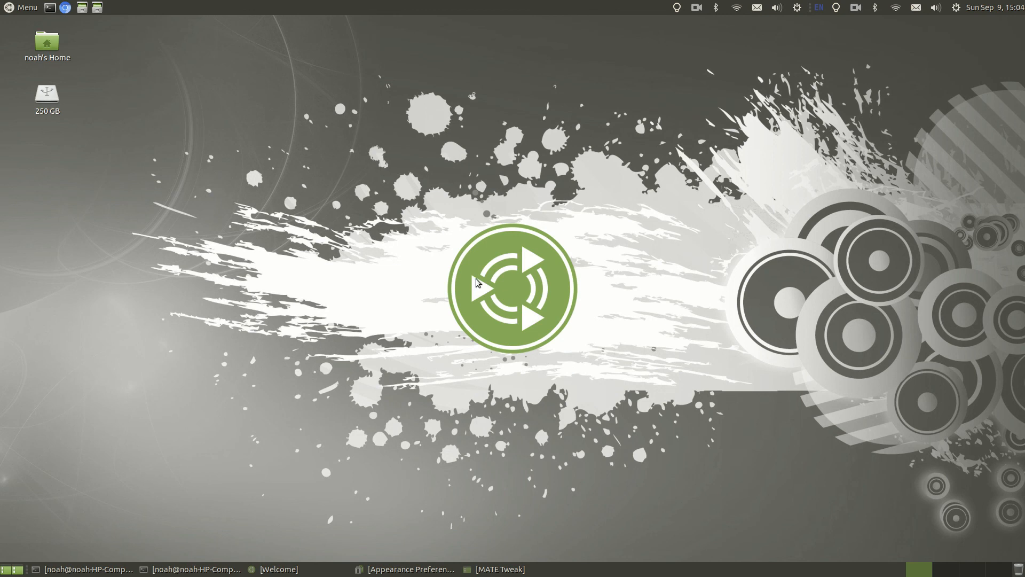
# - Open the screen recorder's controls to finish the recording
pyautogui.click(856, 8)
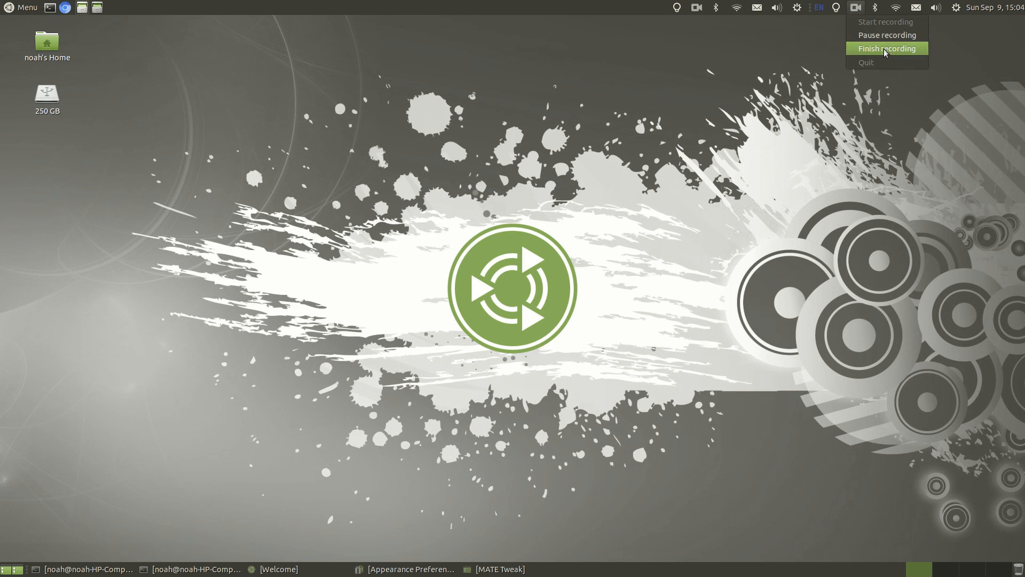